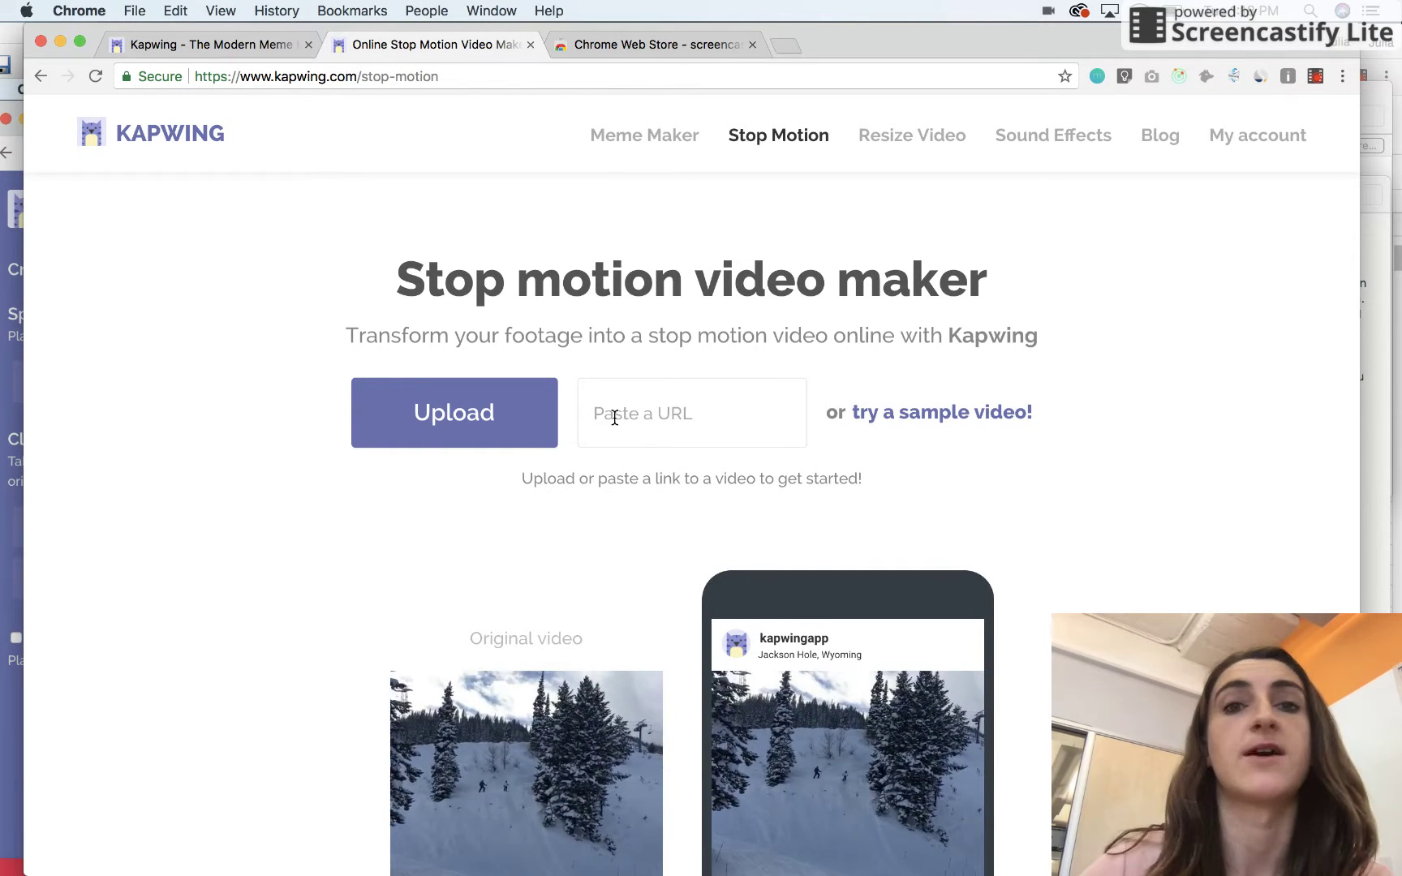
Upload Rafting video.mov from Desktop > Test Videos into the stop-motion editor
click(491, 420)
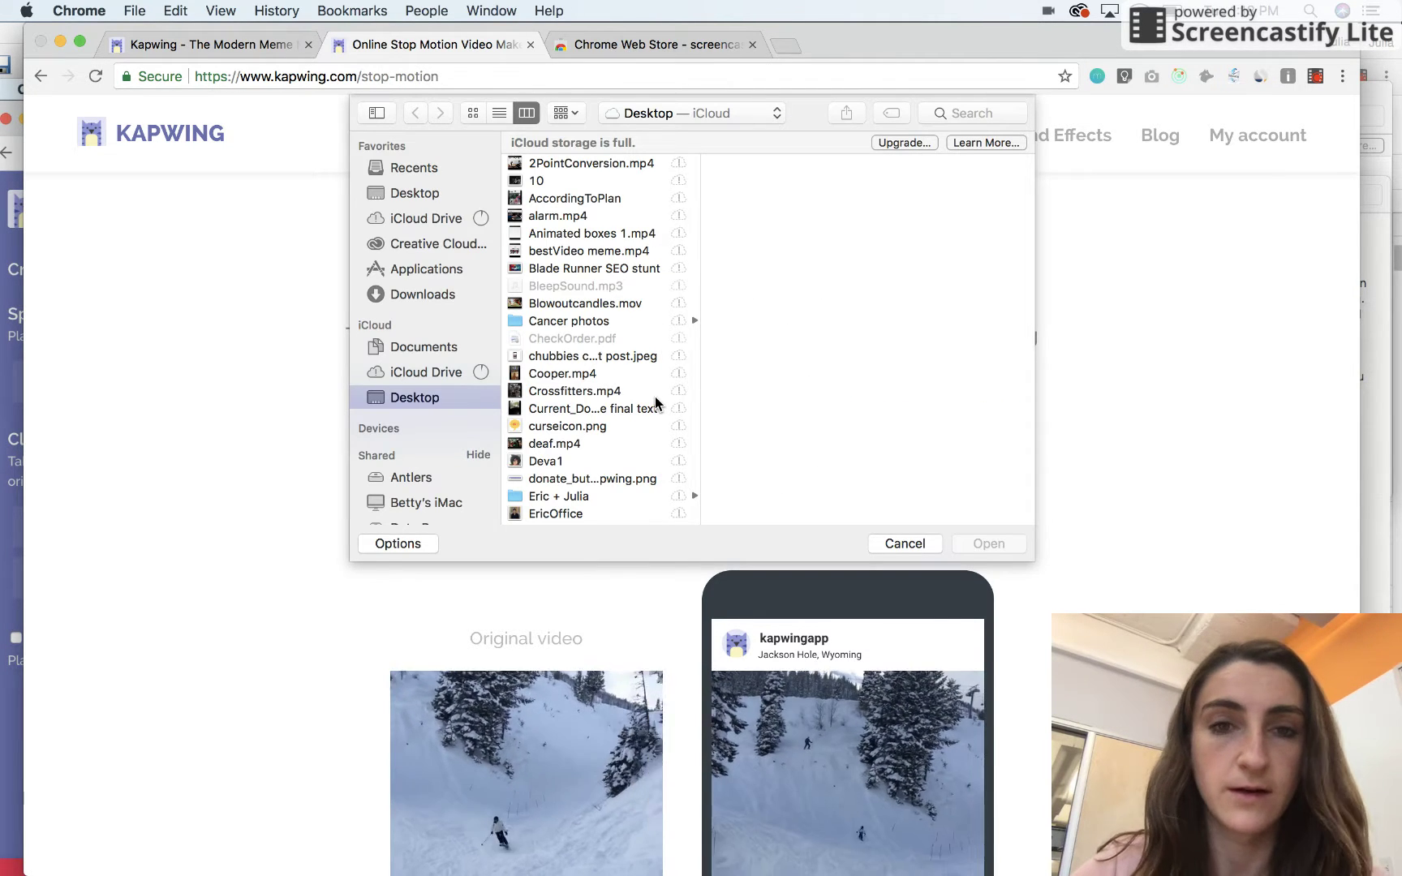
scroll(656, 402, down, 10)
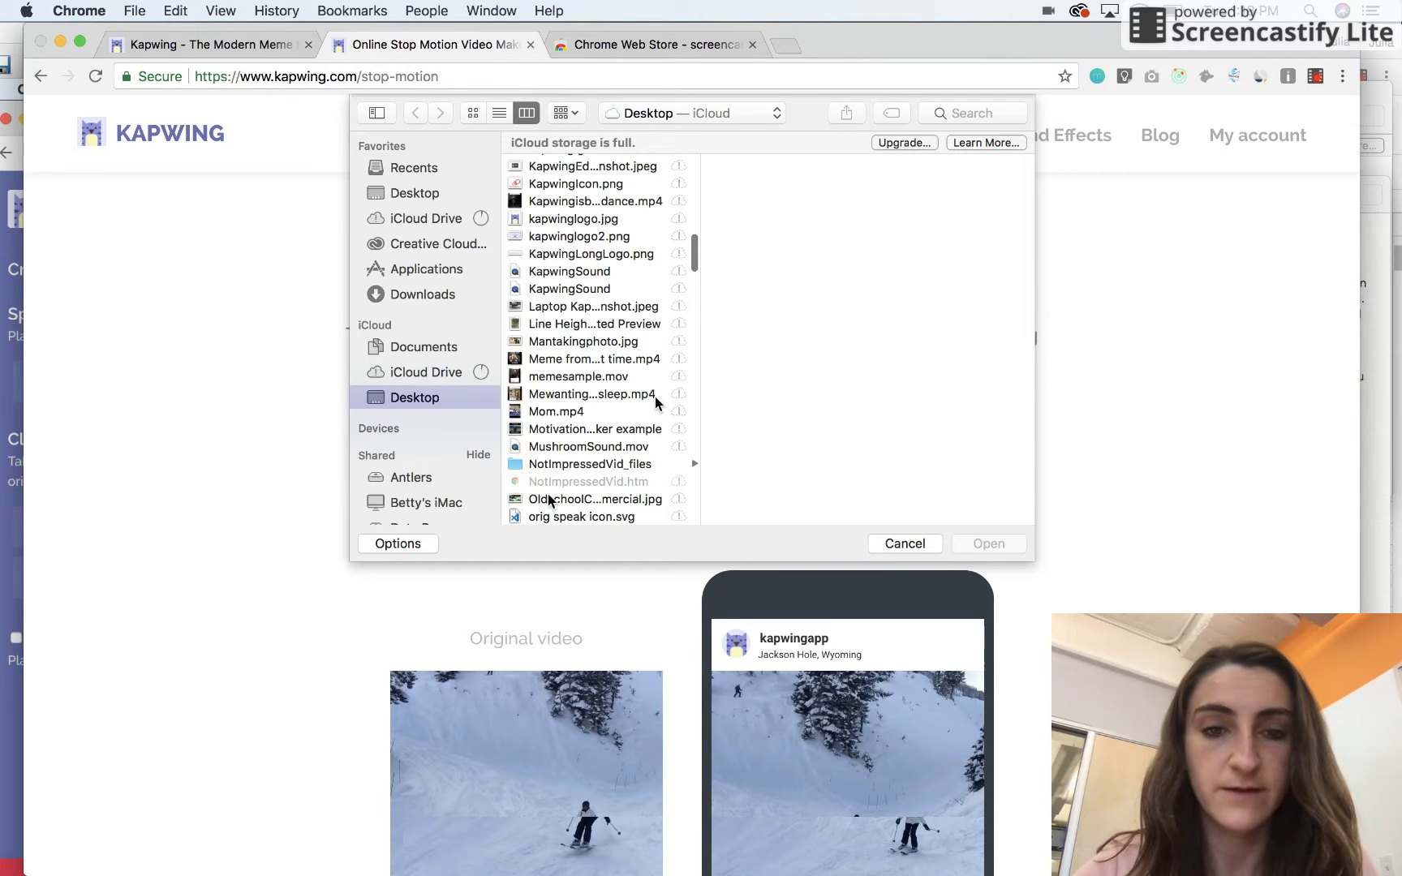
key(Up)
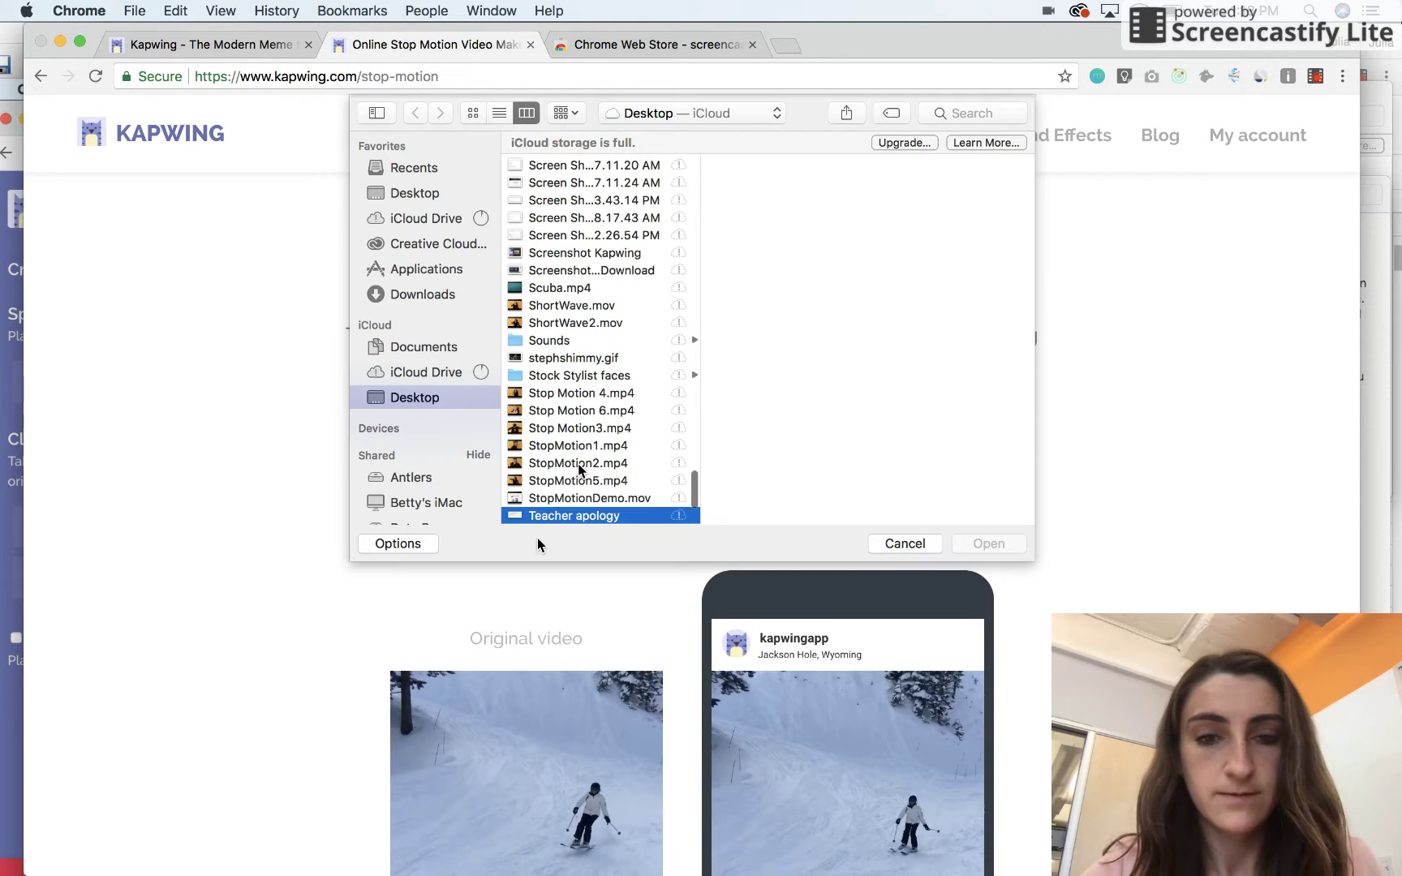
key(Down)
scroll(649, 323, down, 5)
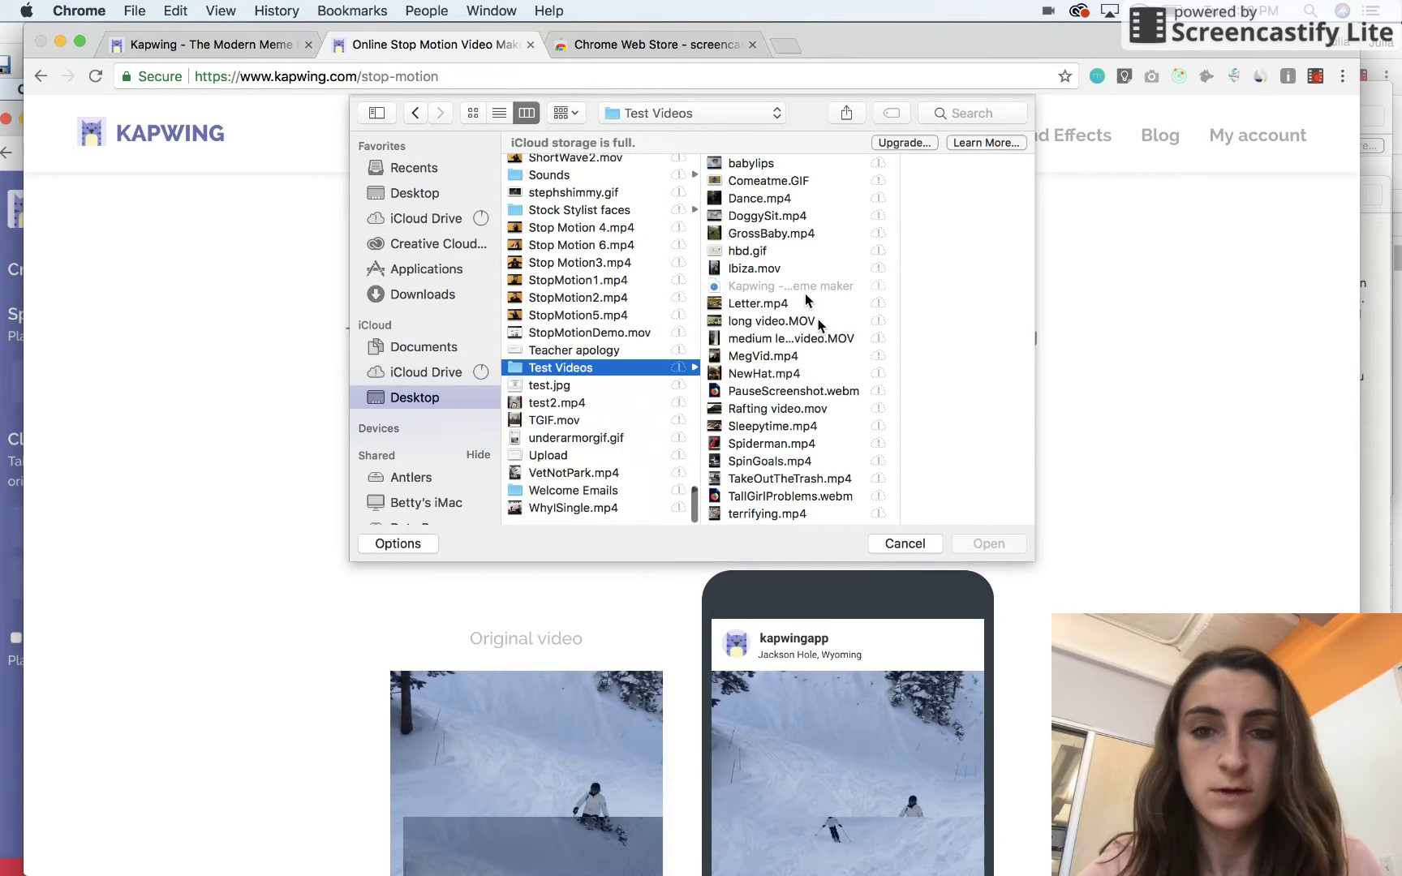
click(793, 423)
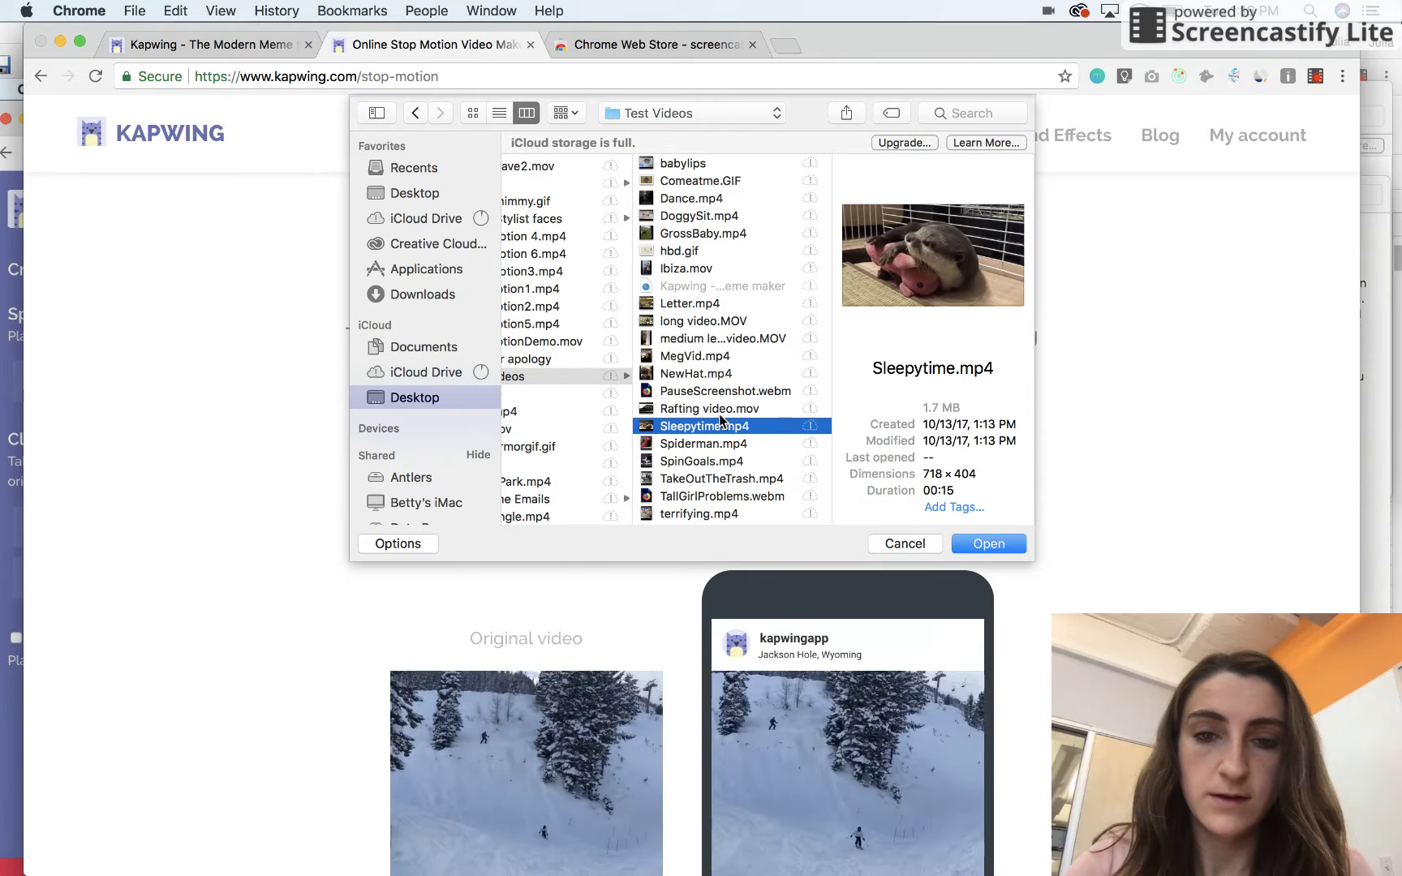
click(696, 411)
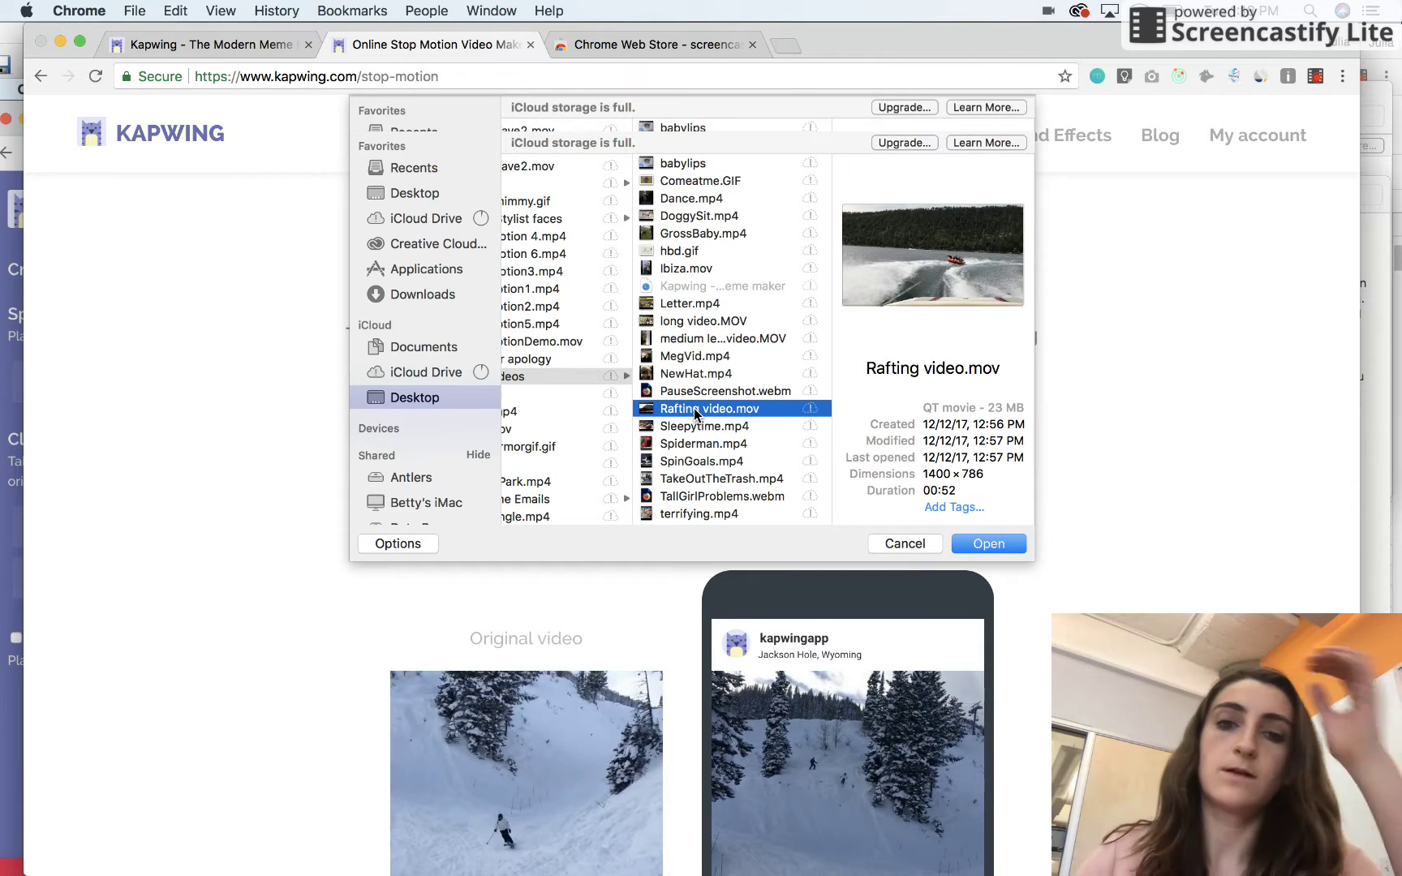
double_click(695, 411)
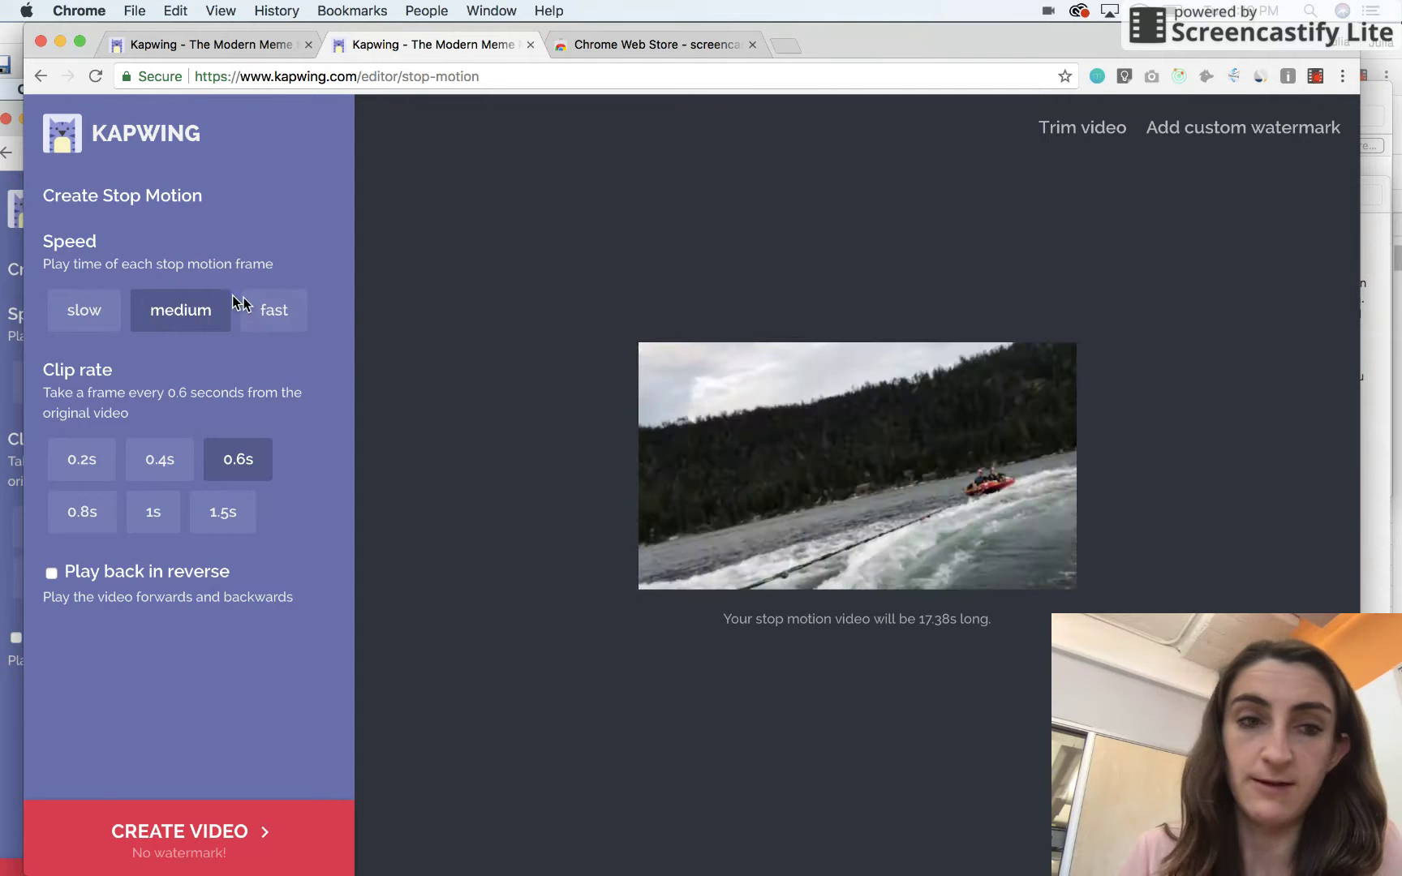
Change the stop-motion speed to slow, stretching the result to 43.44 s
click(255, 316)
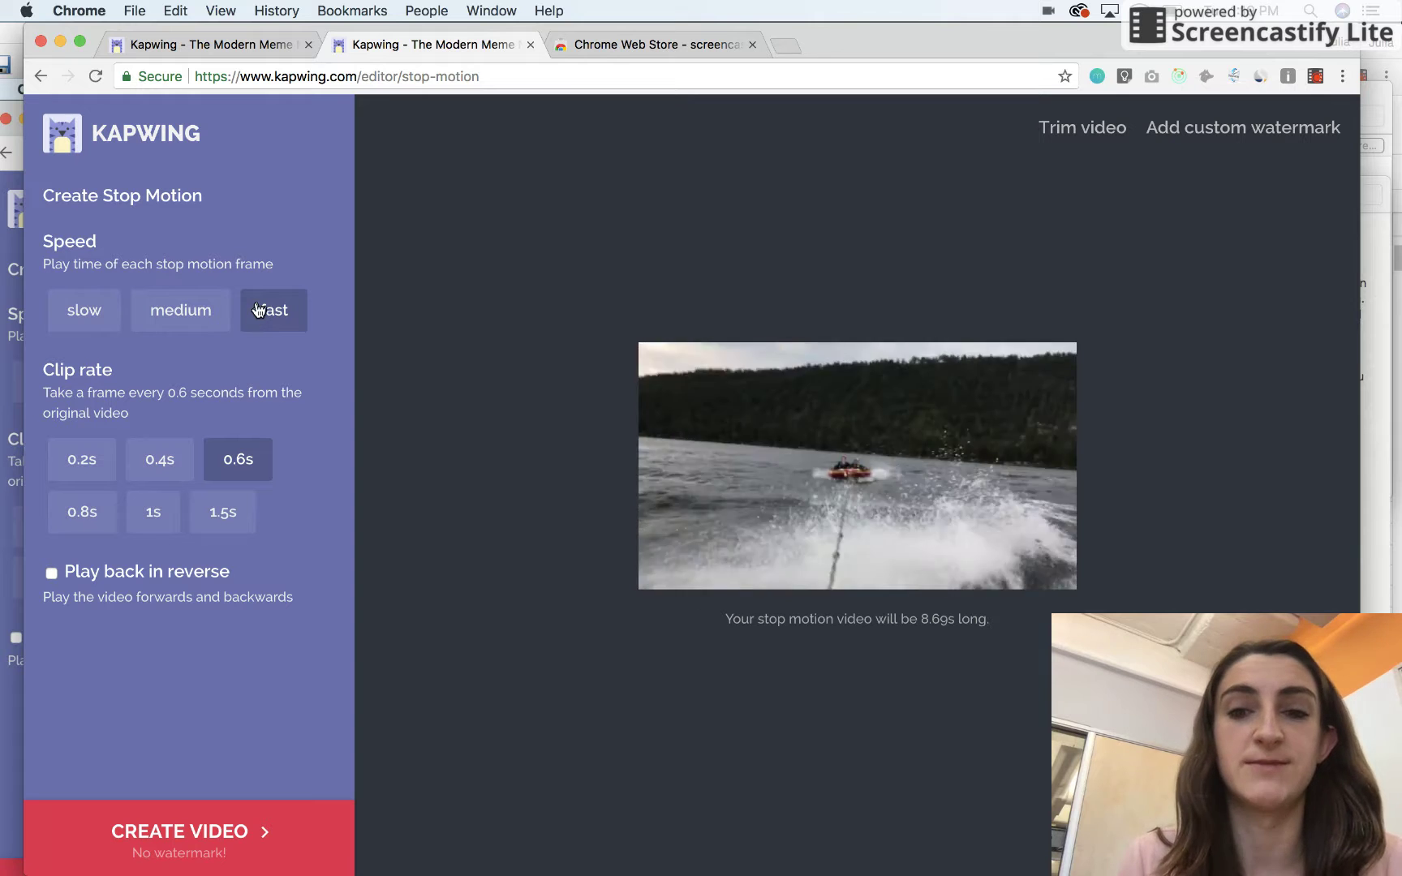
click(56, 325)
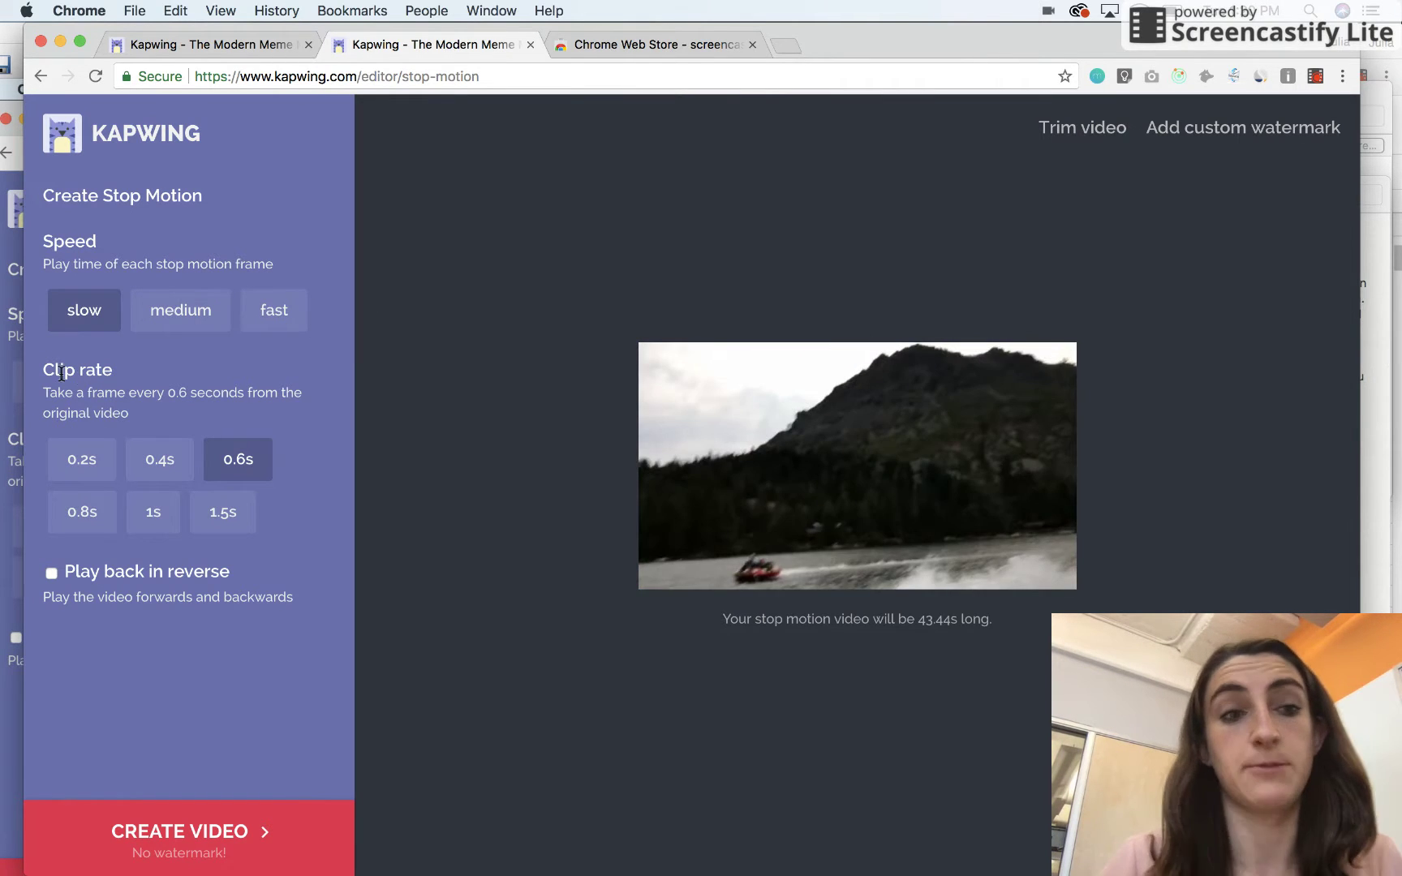
Use a 0.2 s clip rate at medium speed for a 52.13 s clip, then open the trimmer
drag(61, 370, 91, 408)
click(92, 408)
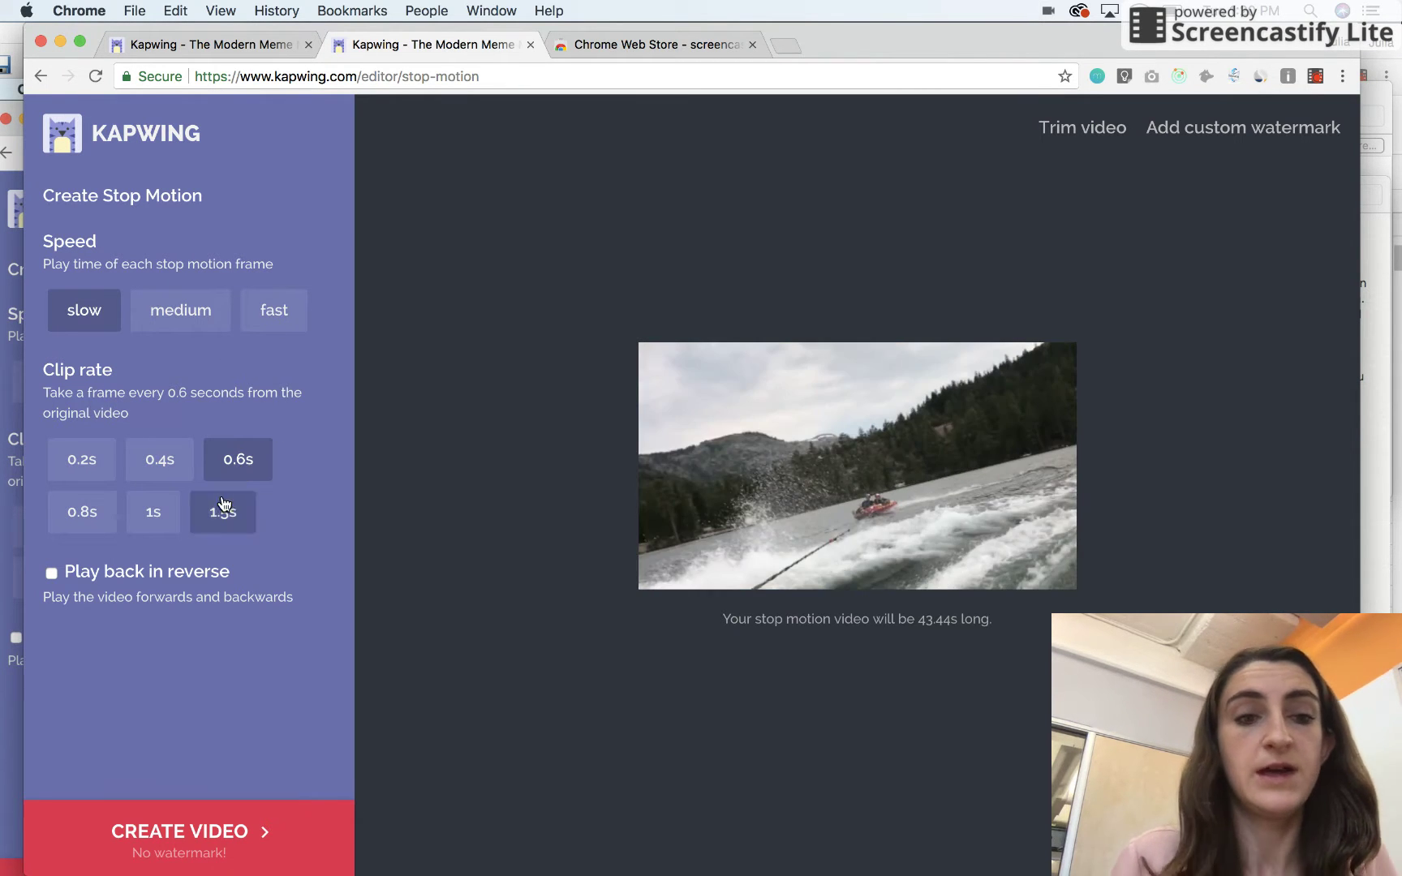
click(237, 517)
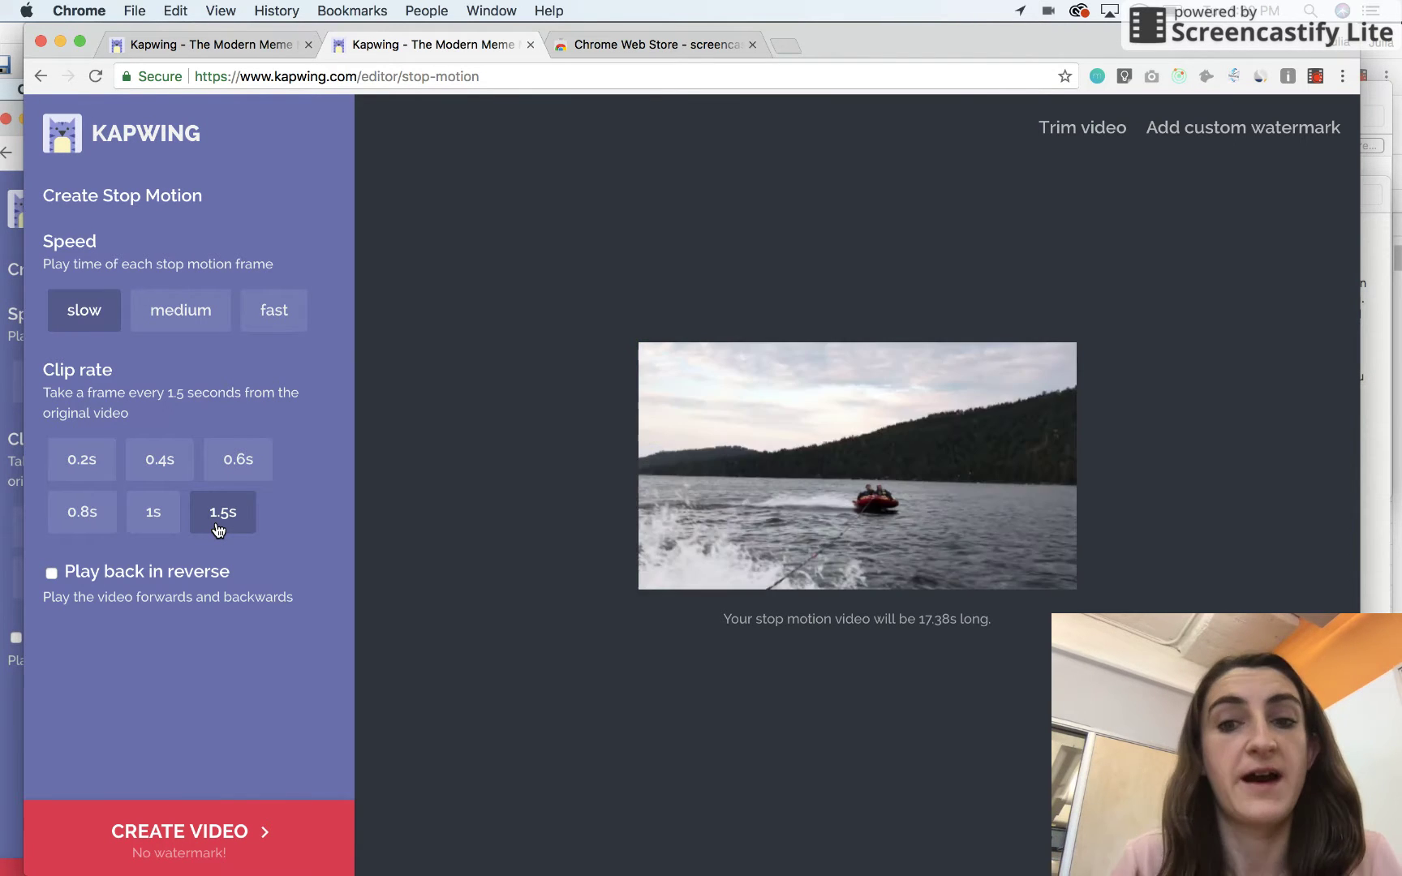
click(66, 453)
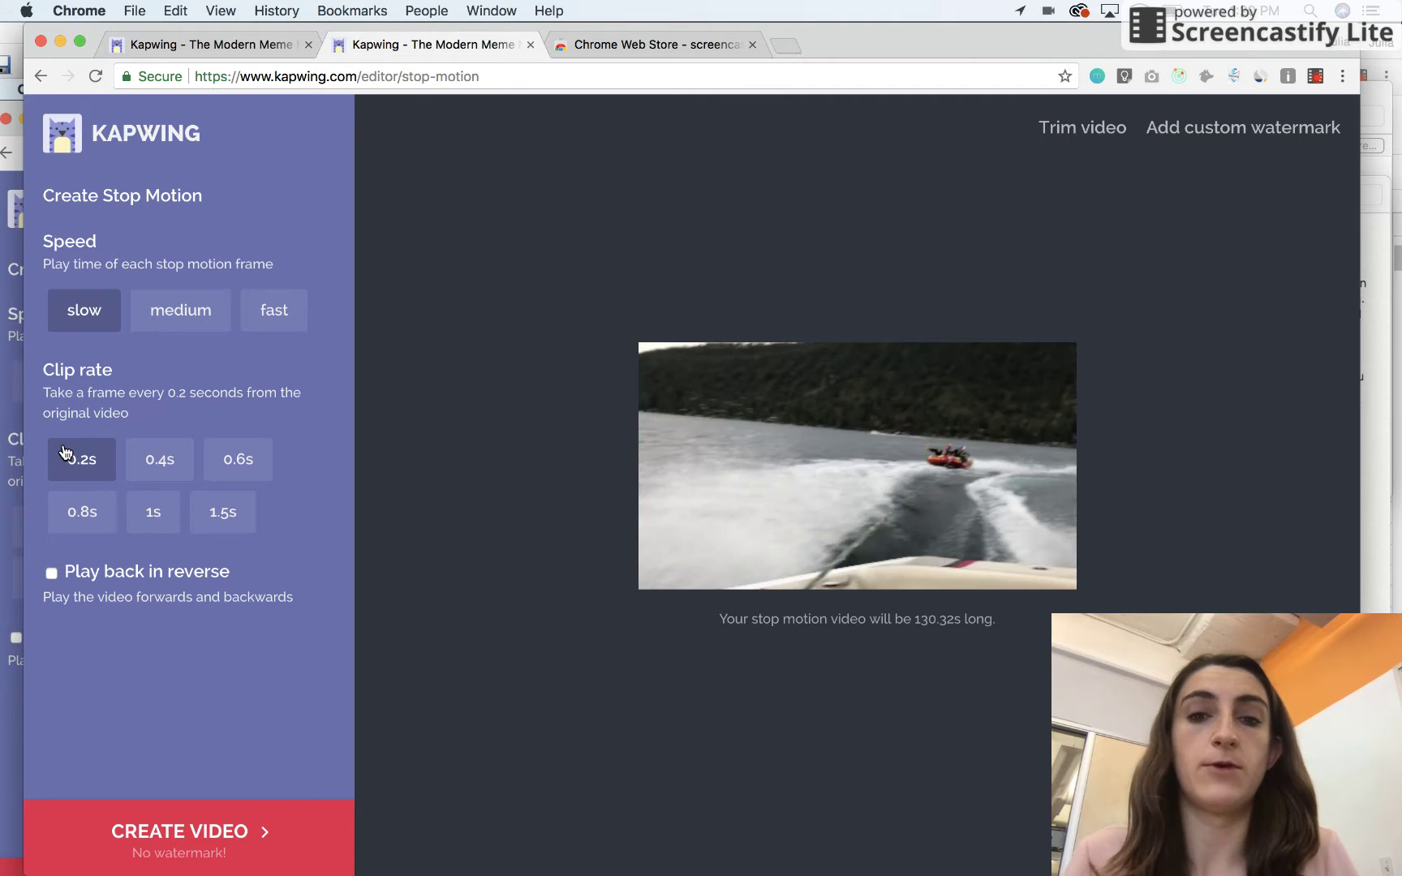
click(185, 317)
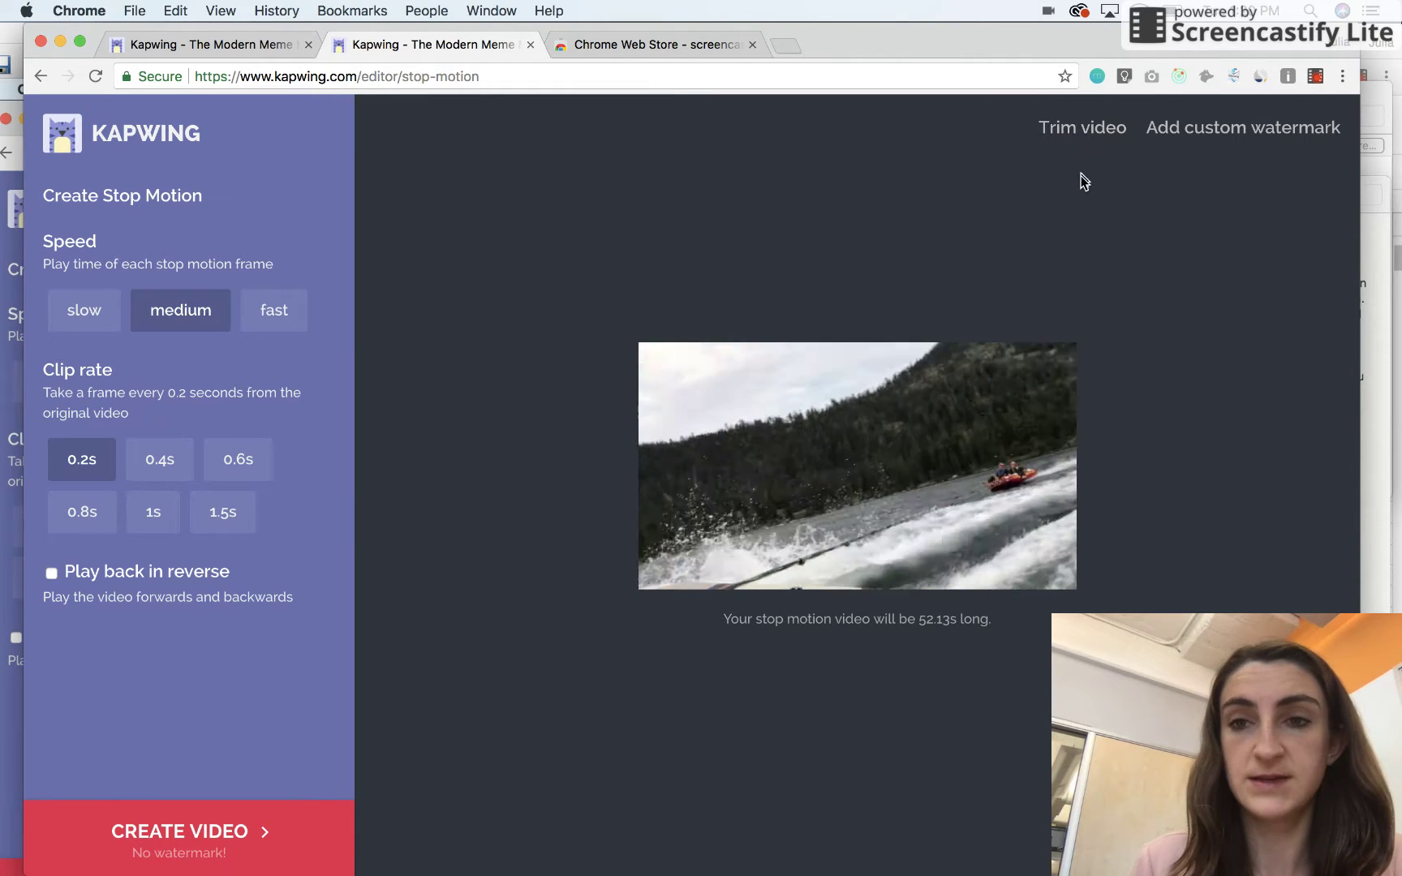
click(1085, 140)
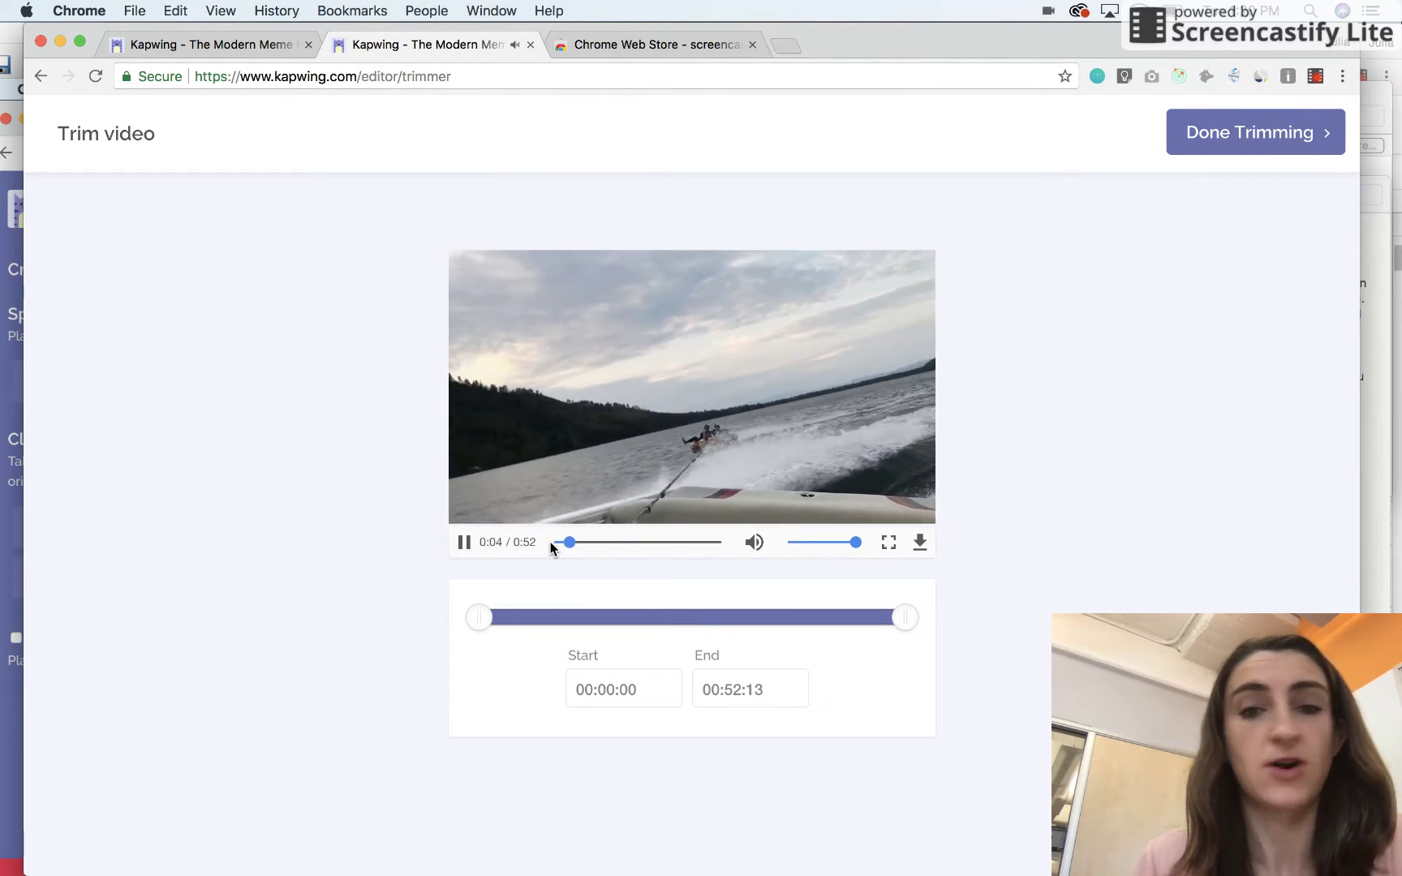
Trim the clip to 17.14–49.87 s for a 32.73 s result, then open custom watermark settings
drag(492, 616, 620, 613)
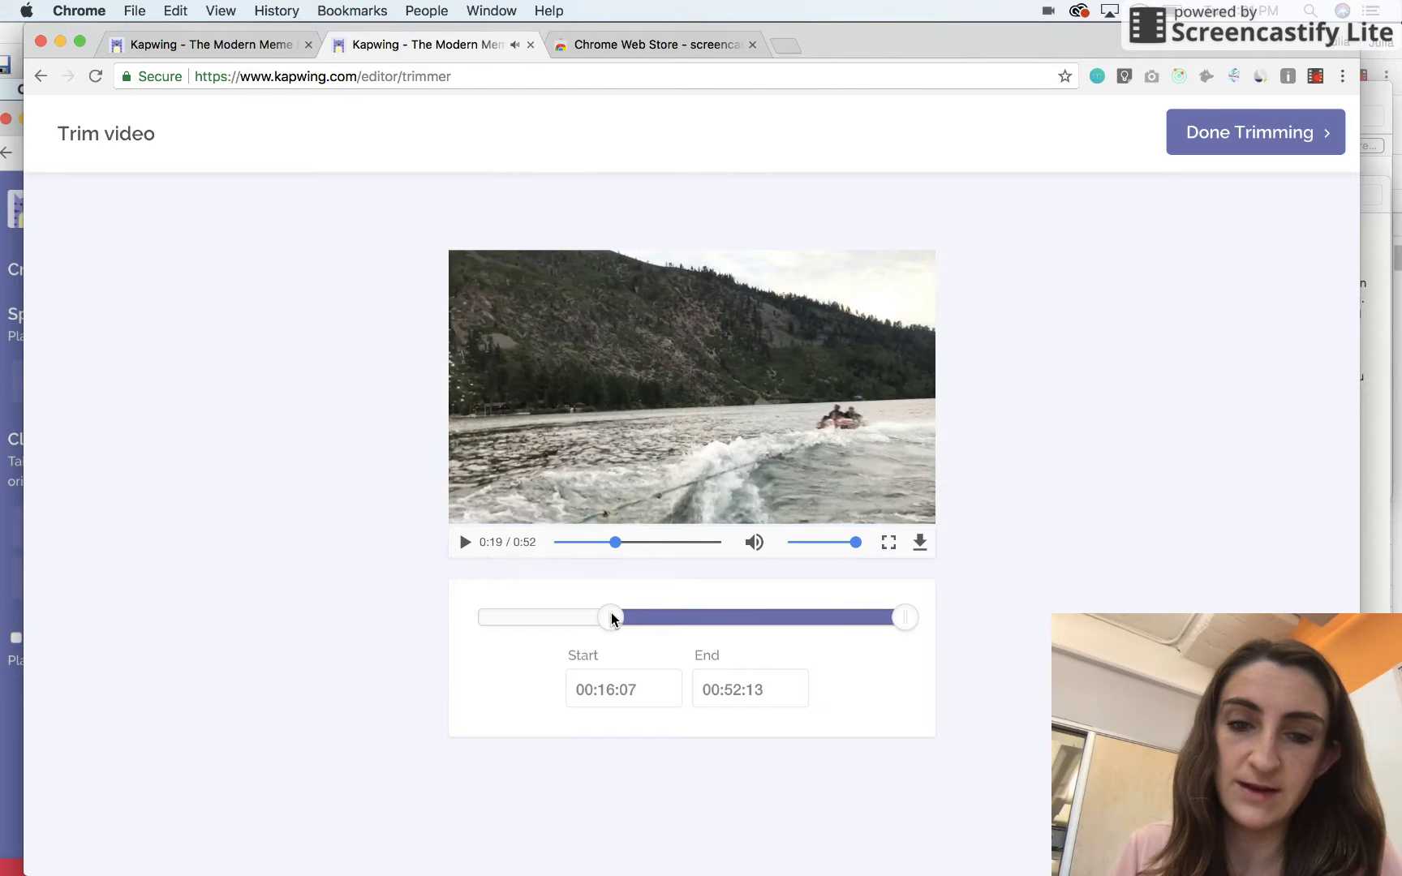
drag(611, 612, 620, 619)
click(465, 542)
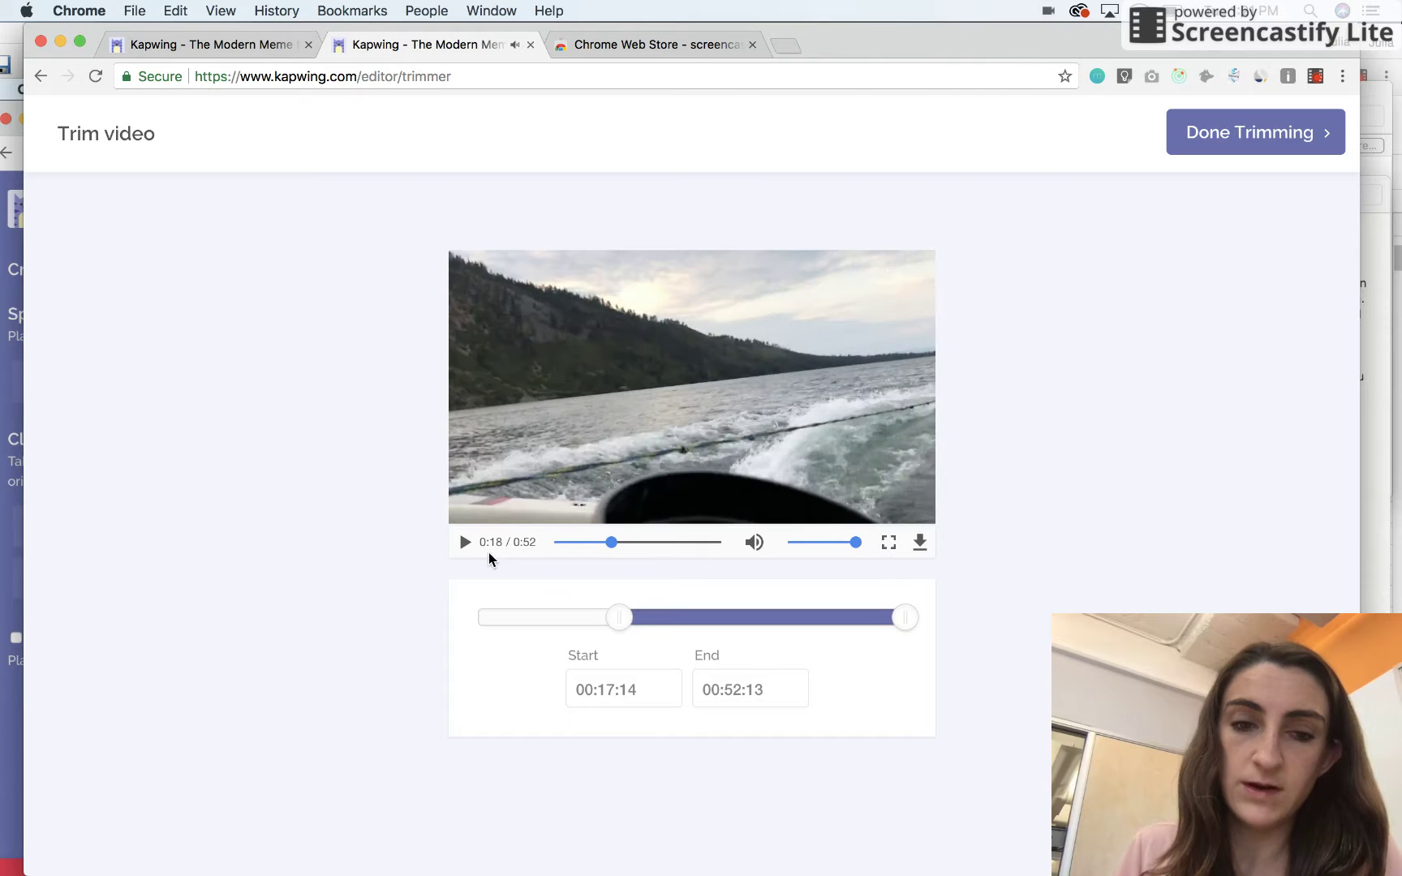
click(634, 703)
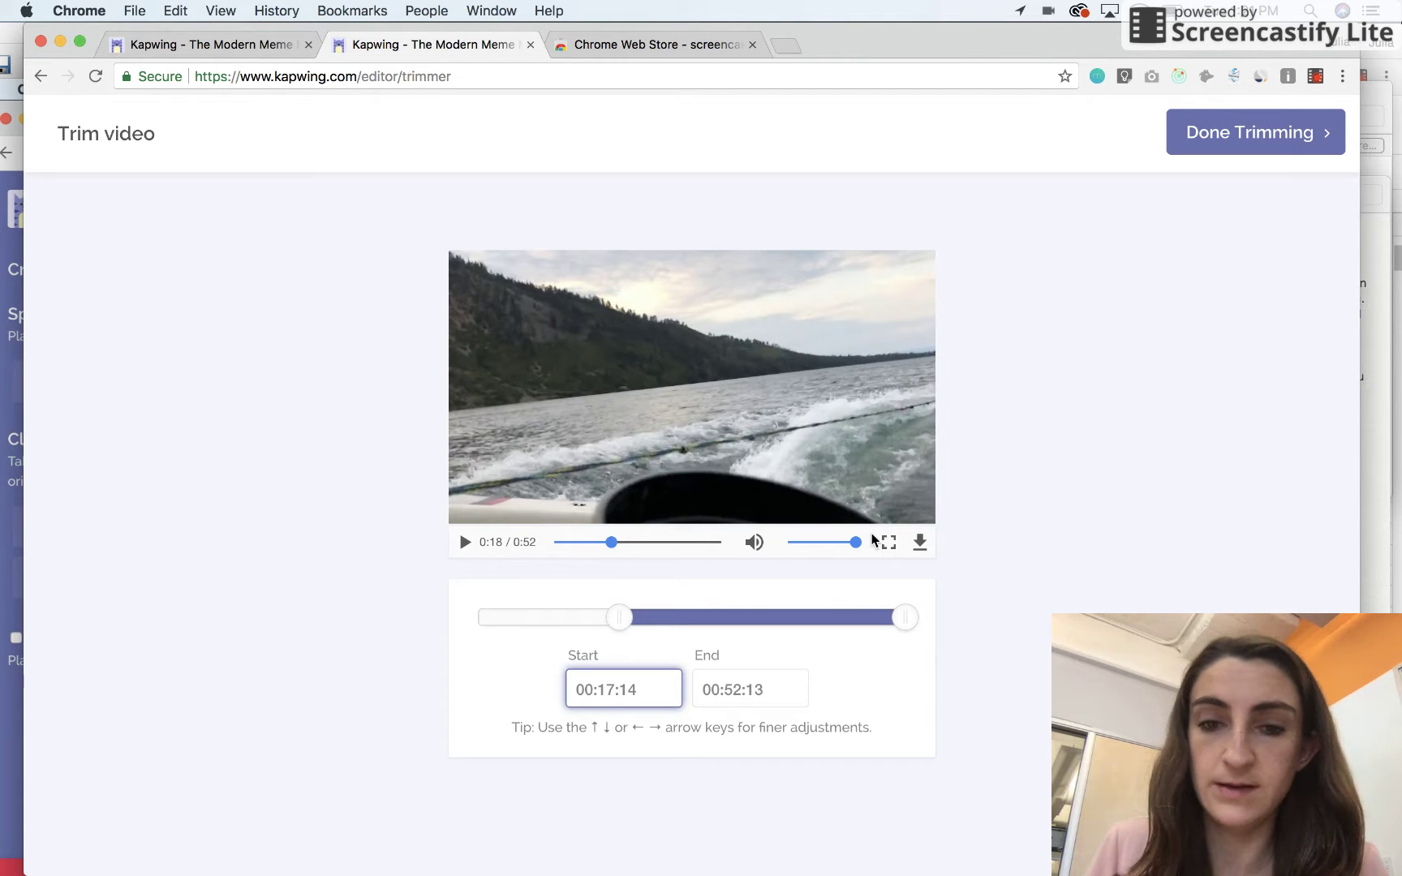
drag(901, 629, 886, 621)
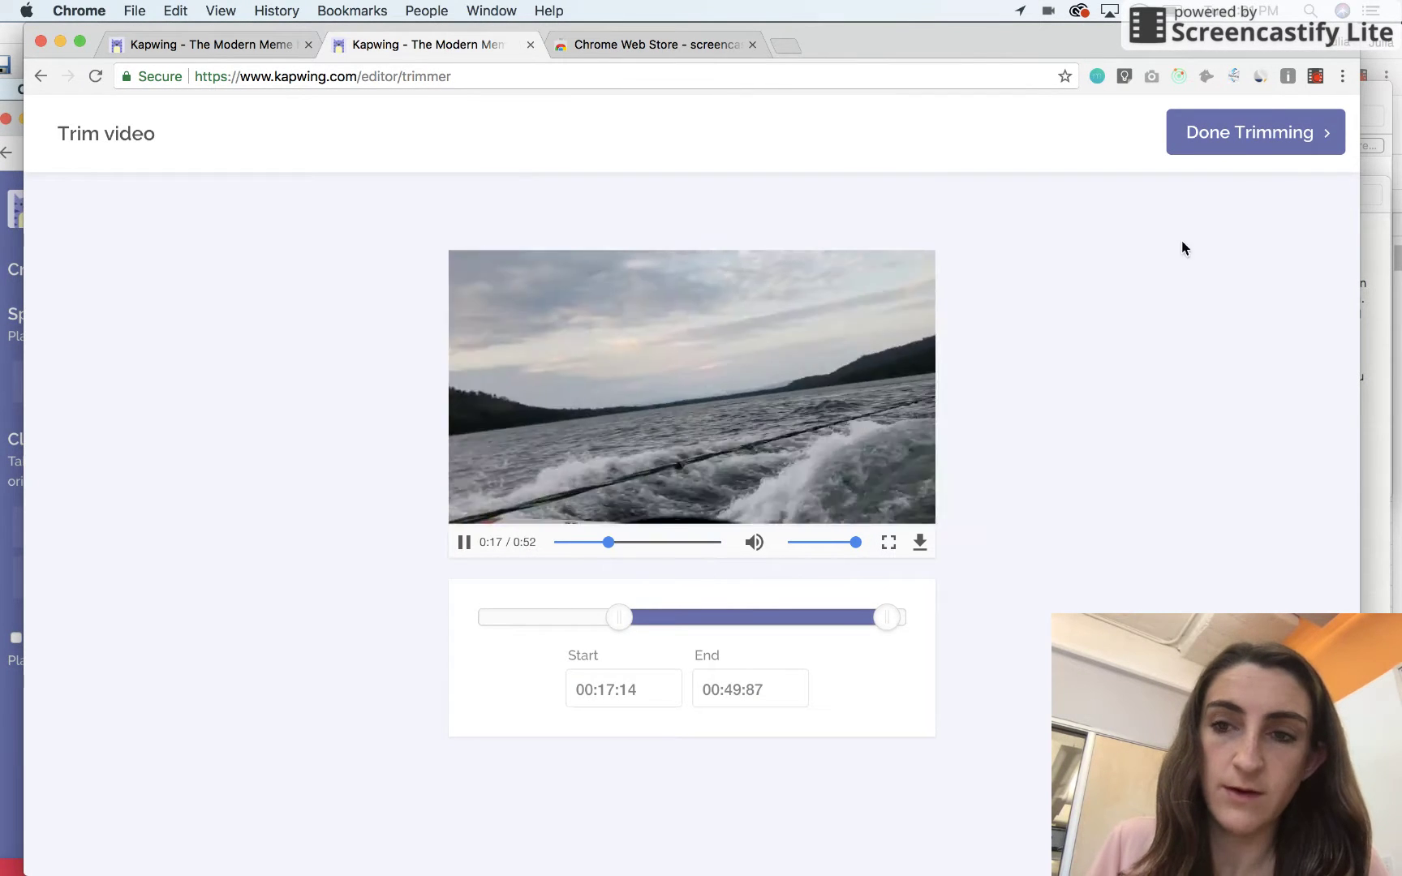
click(1295, 135)
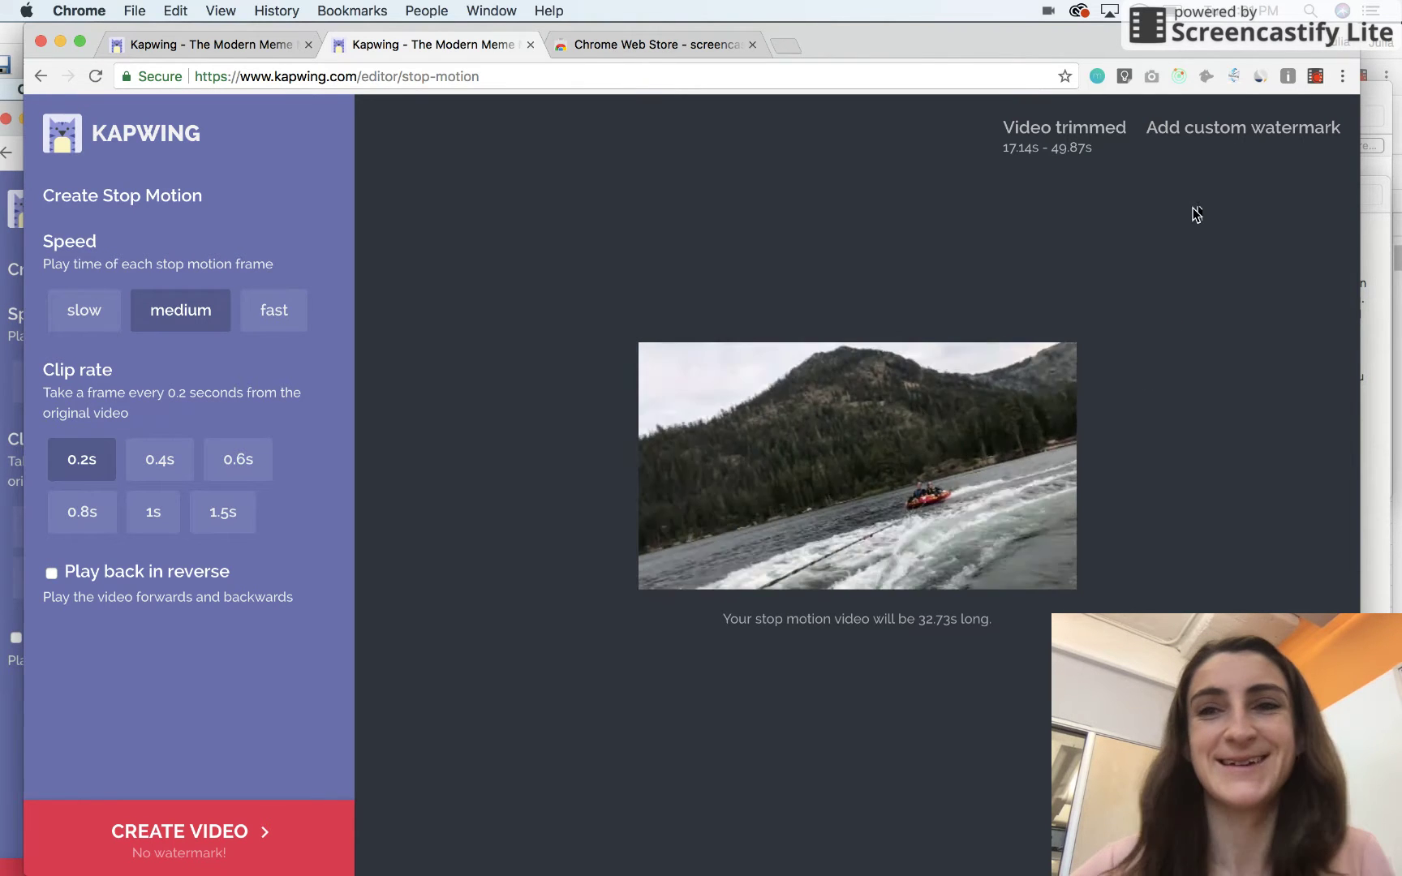
click(1237, 138)
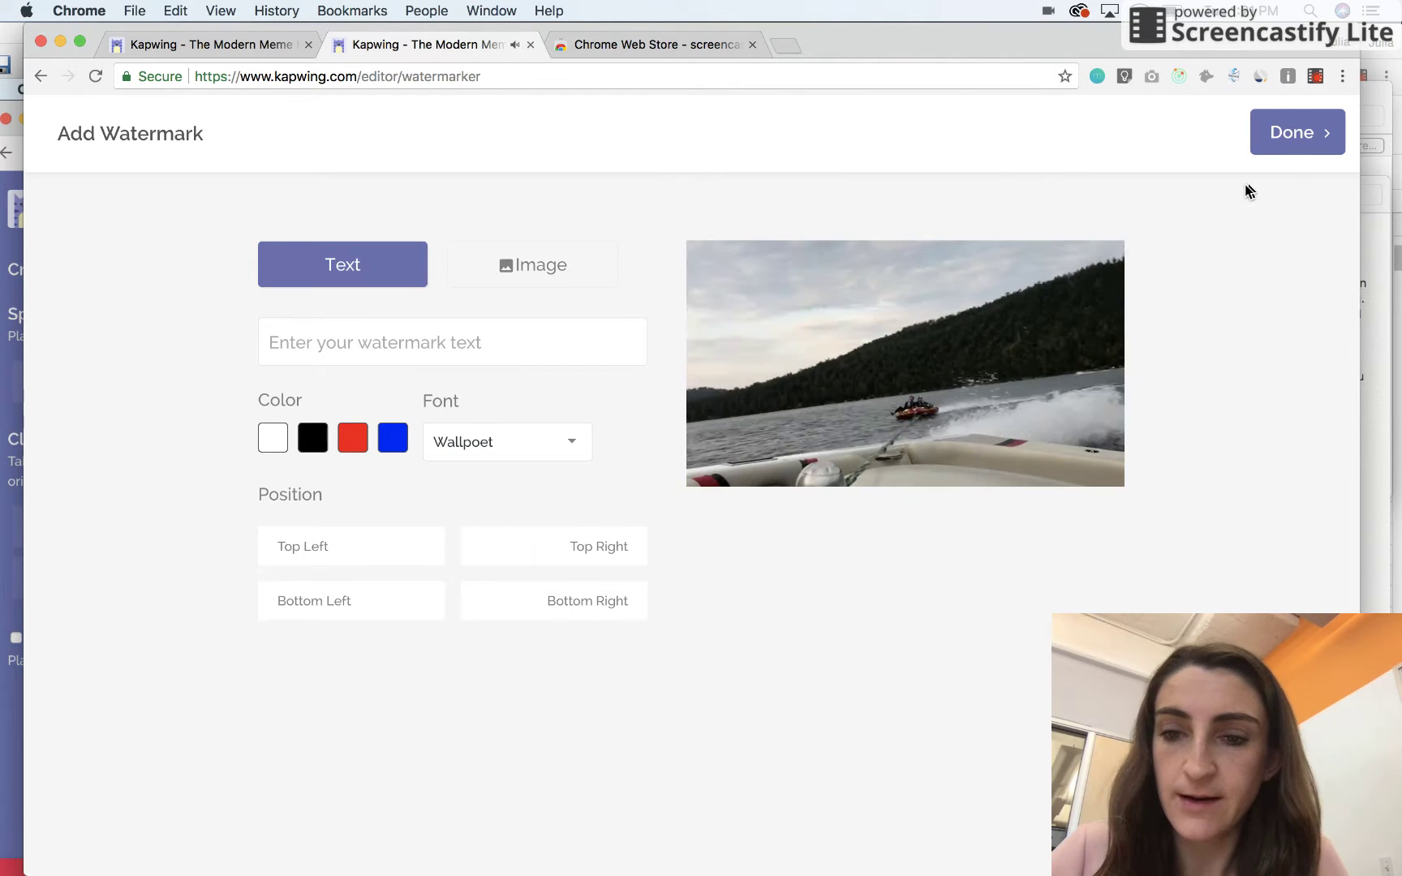
Find kapwinglogo.jpg on the Mac and apply it as the video's image watermark
click(584, 274)
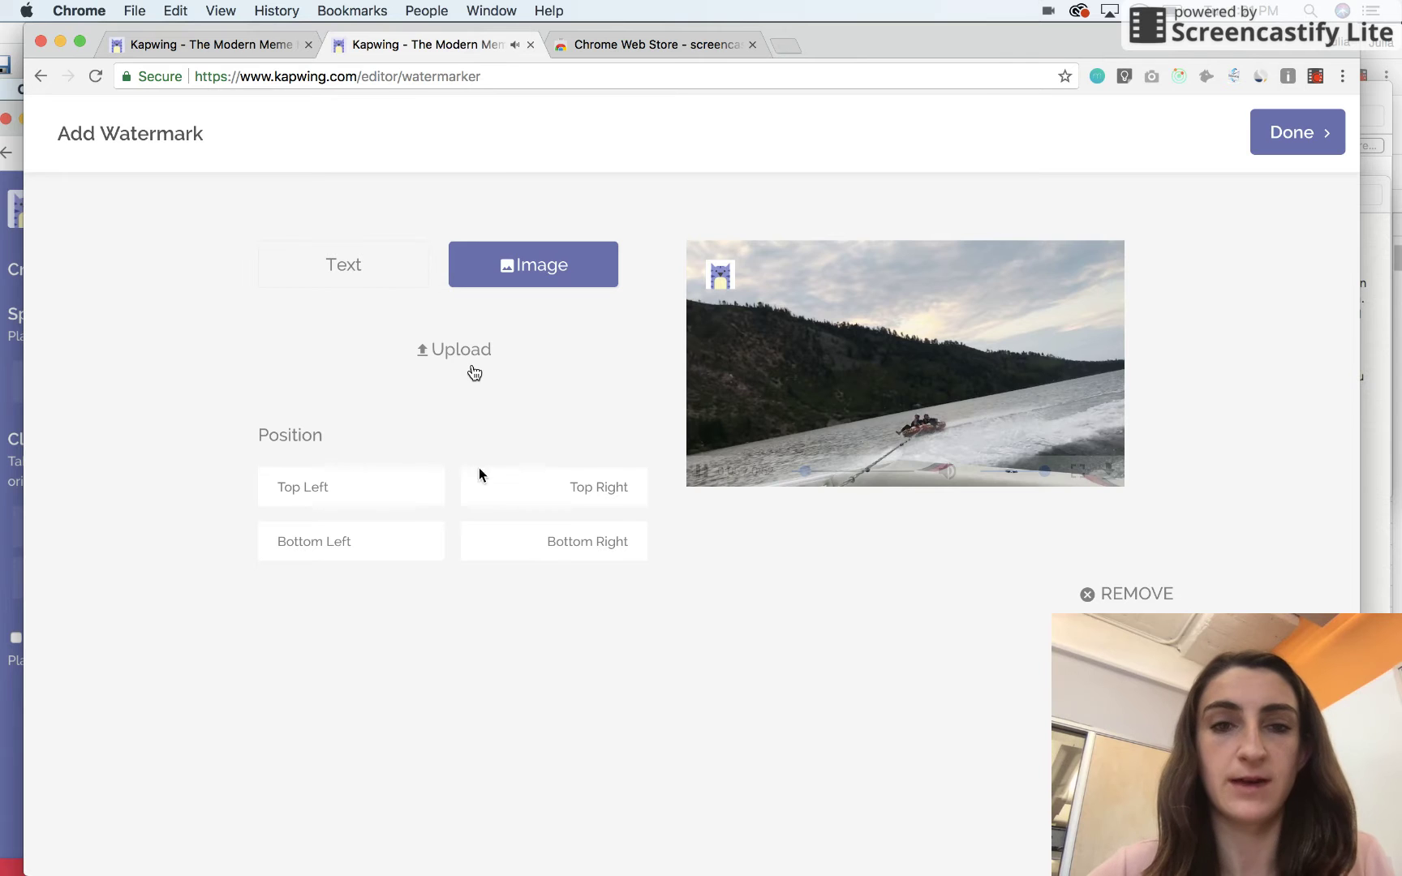
click(473, 369)
click(990, 112)
text(kap)
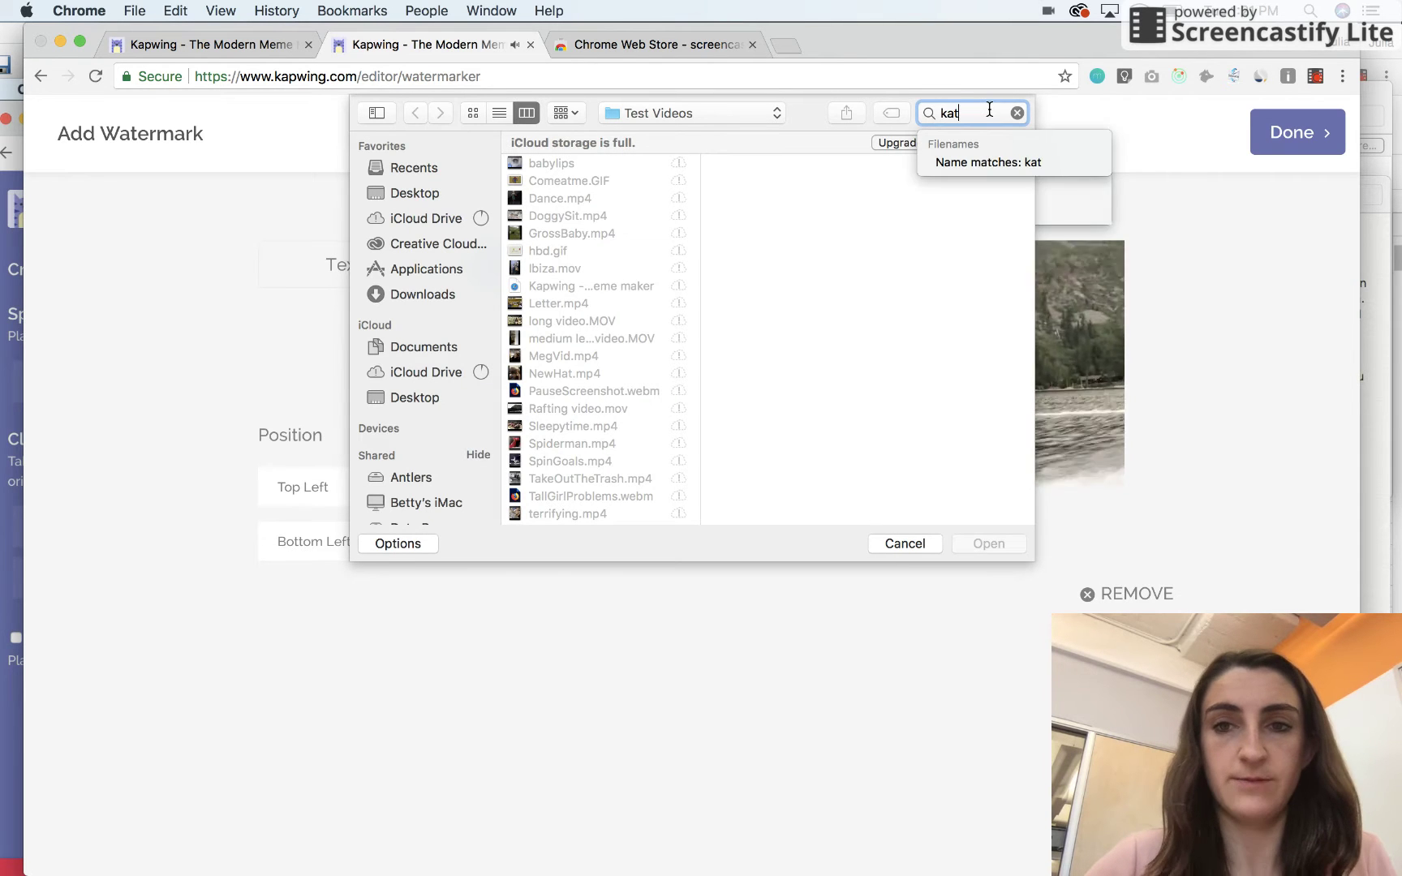
text(we)
key(BackSpace)
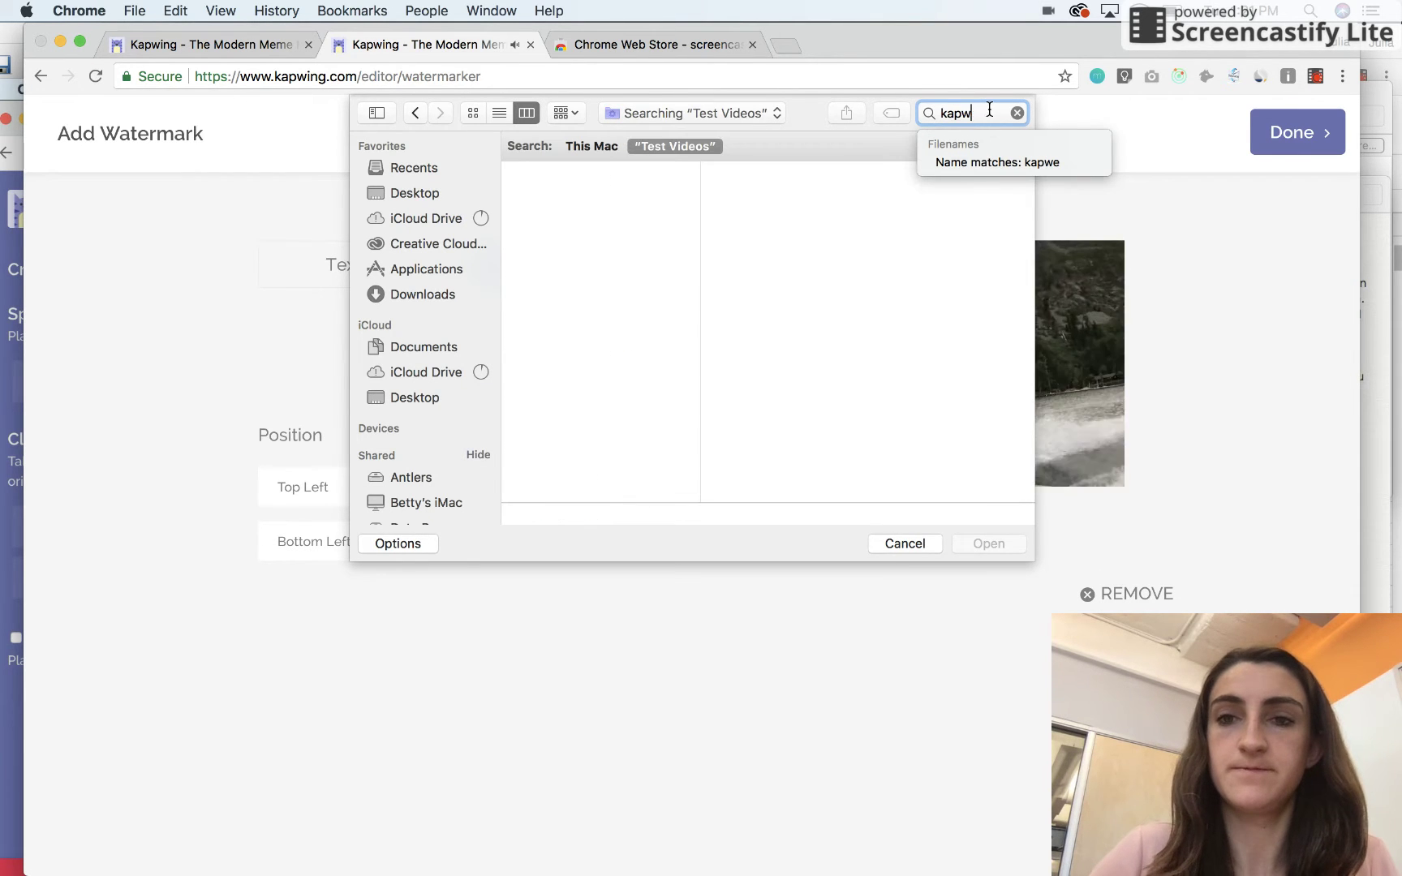
text(inglogo)
key(Return)
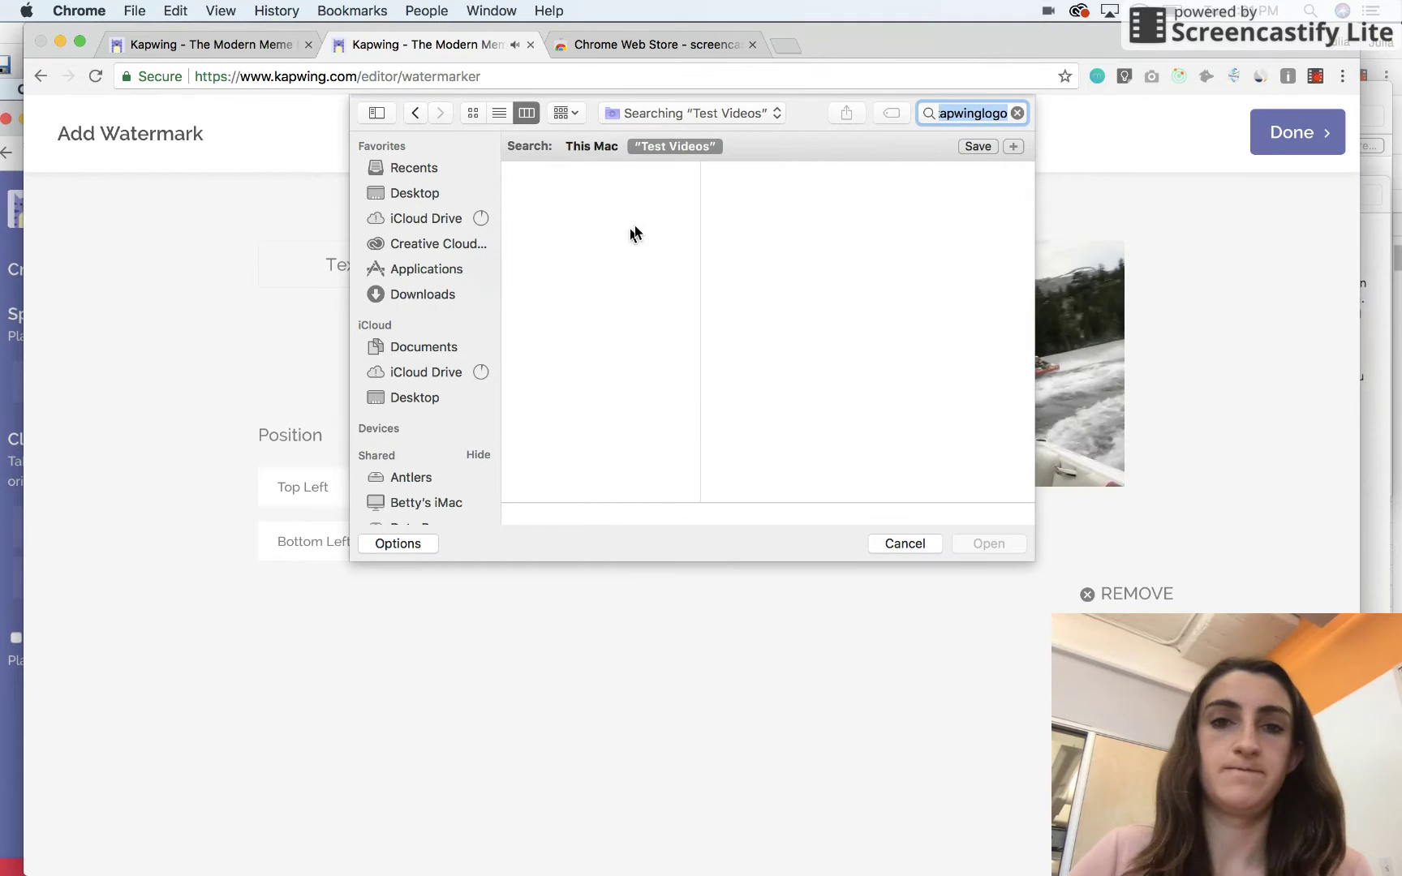
click(597, 147)
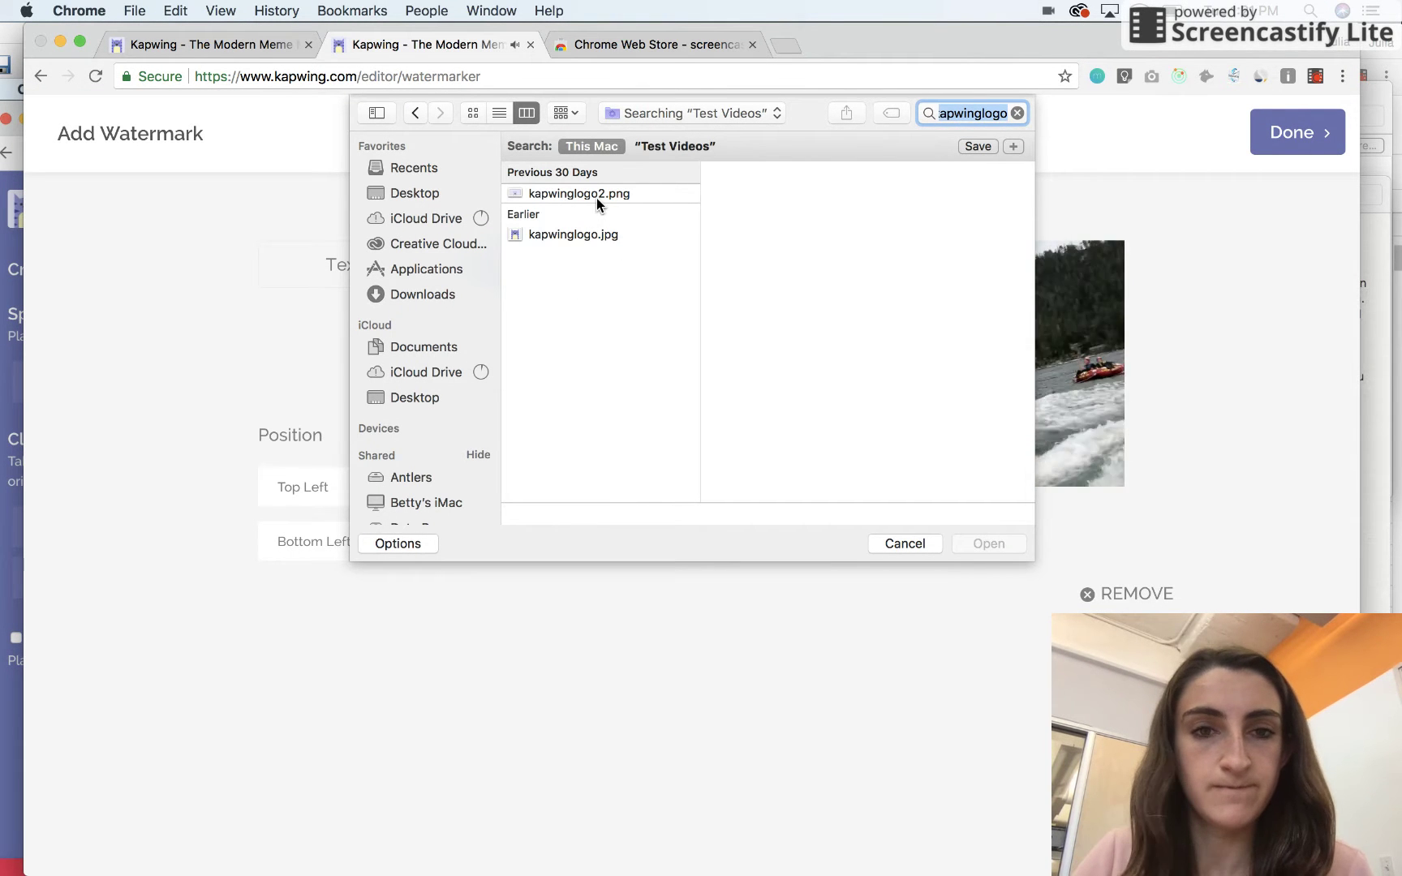
click(572, 235)
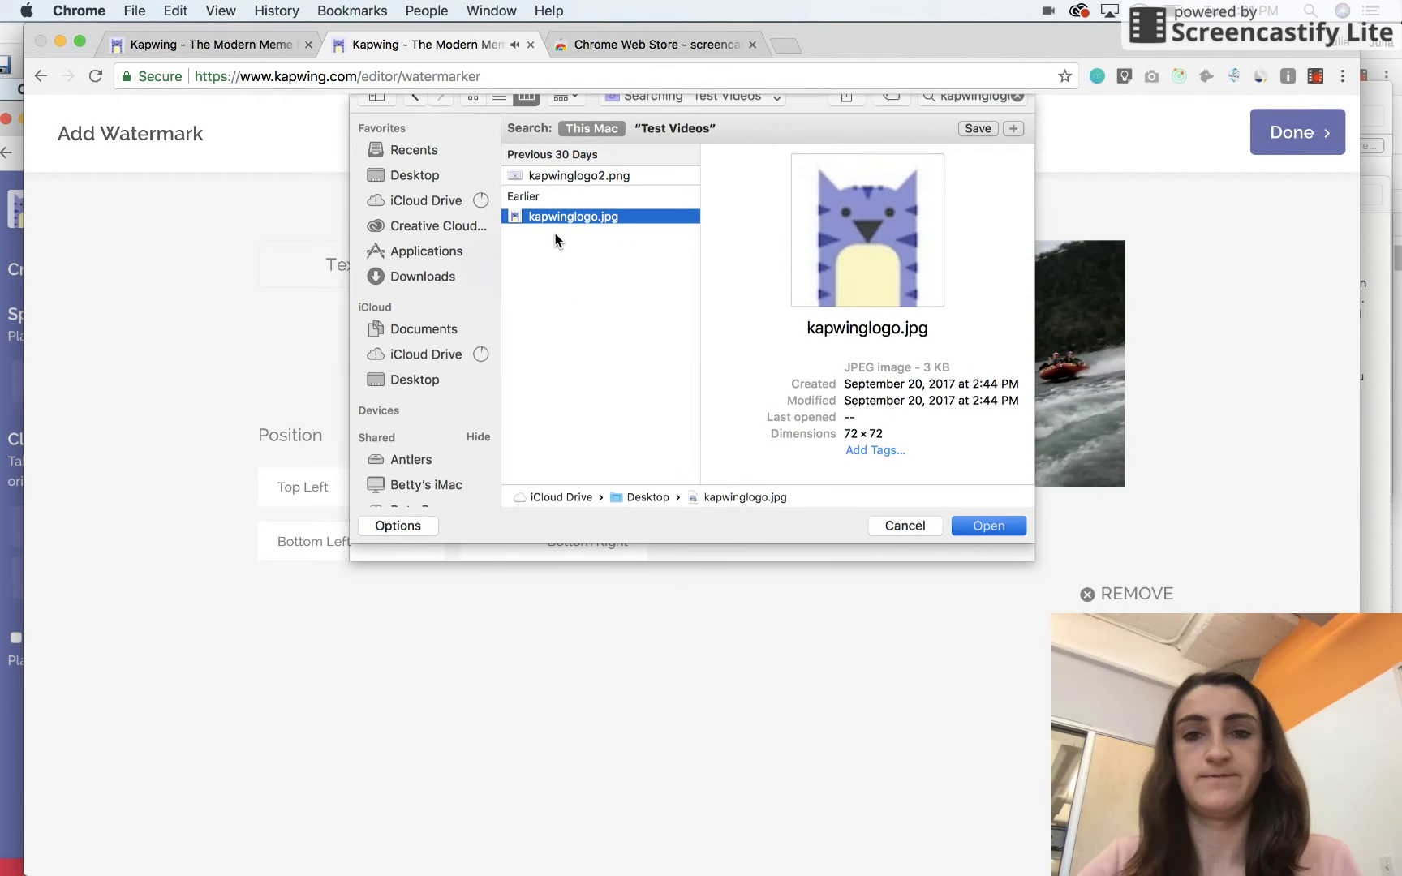
double_click(555, 234)
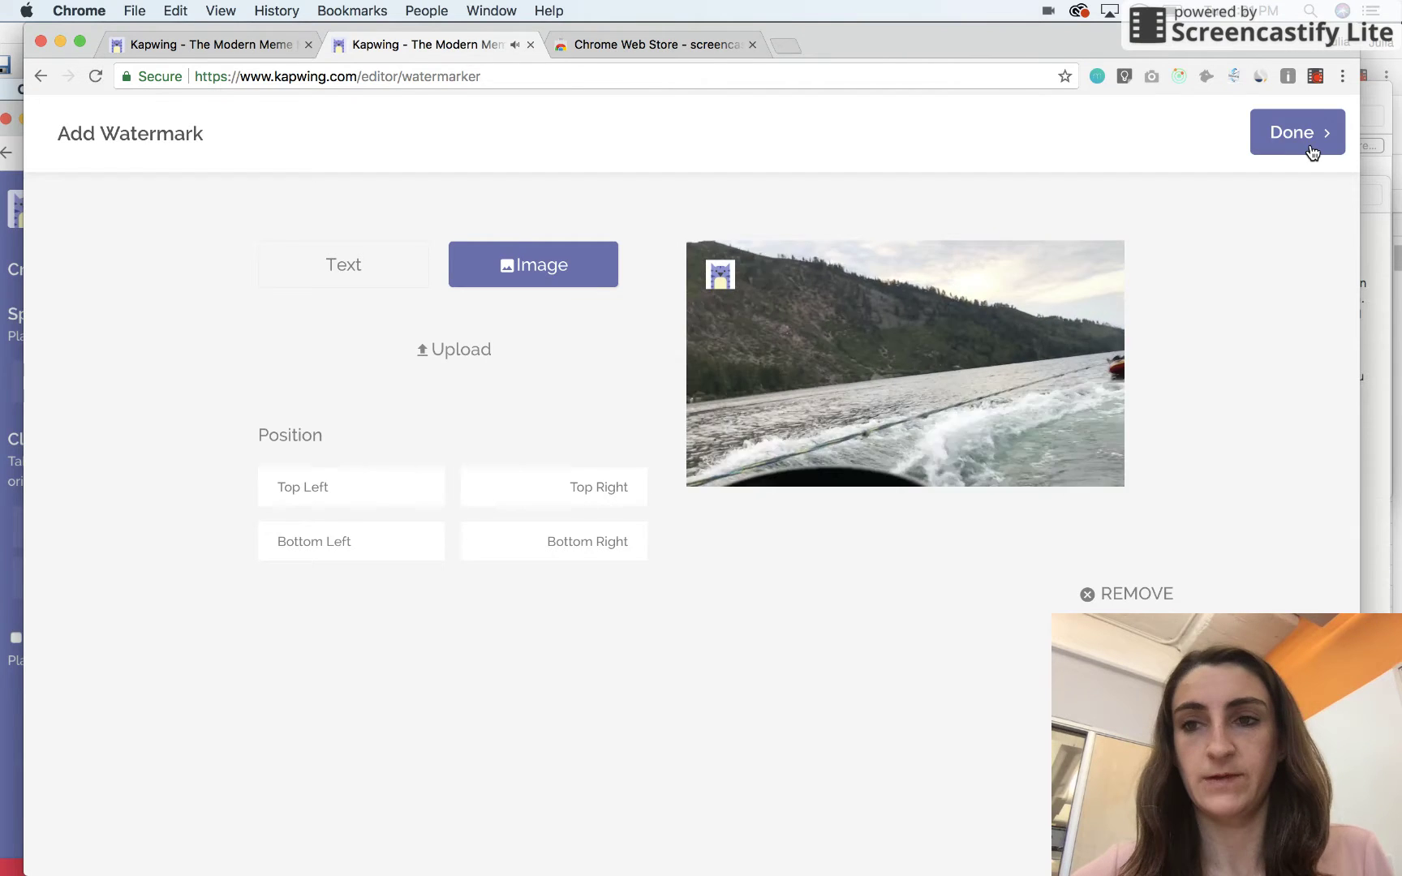
click(1311, 146)
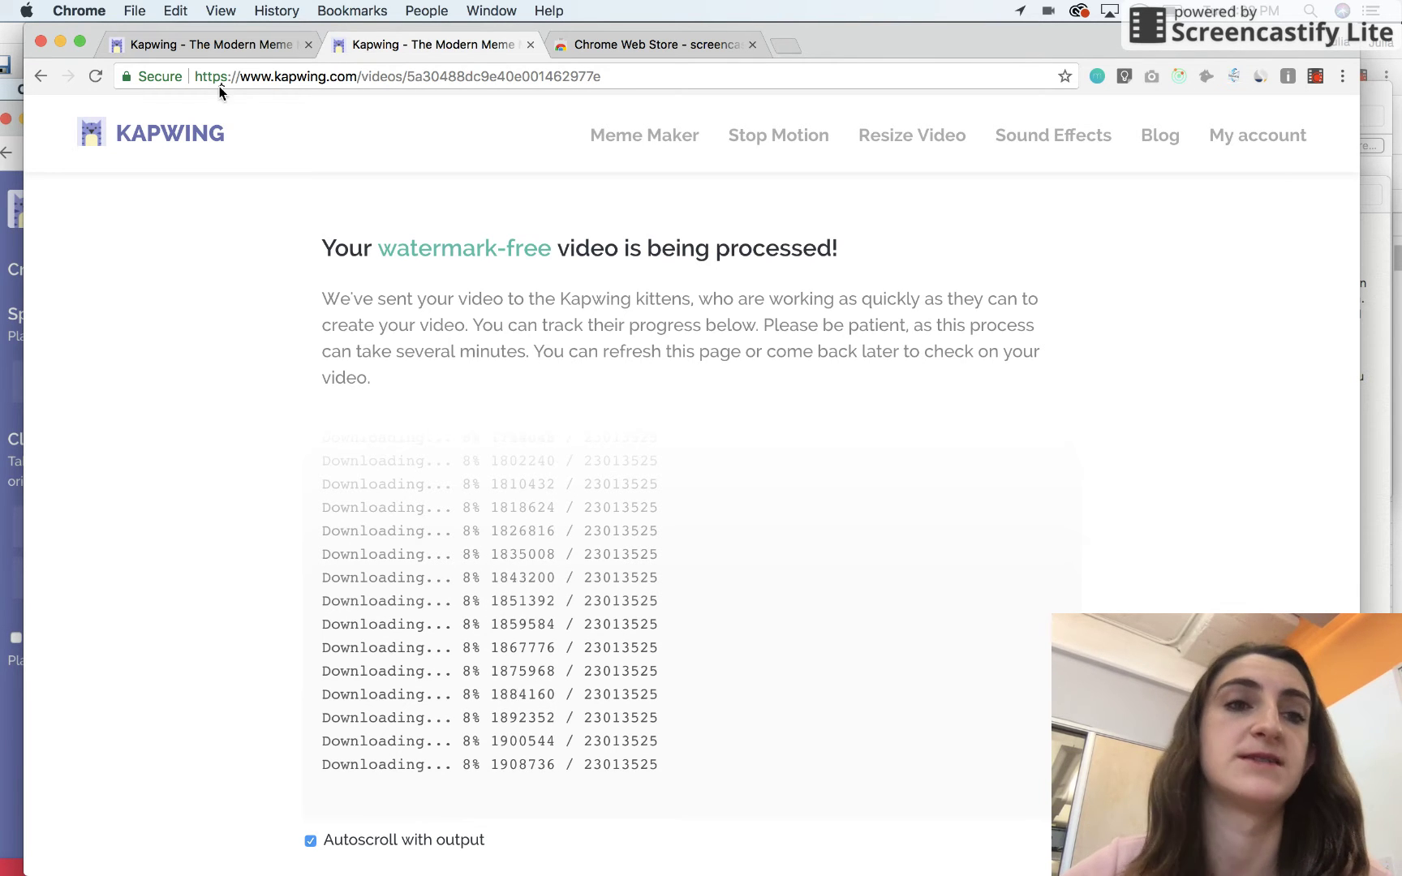
Switch to the tab showing the finished 'Your video is ready!' page
click(226, 45)
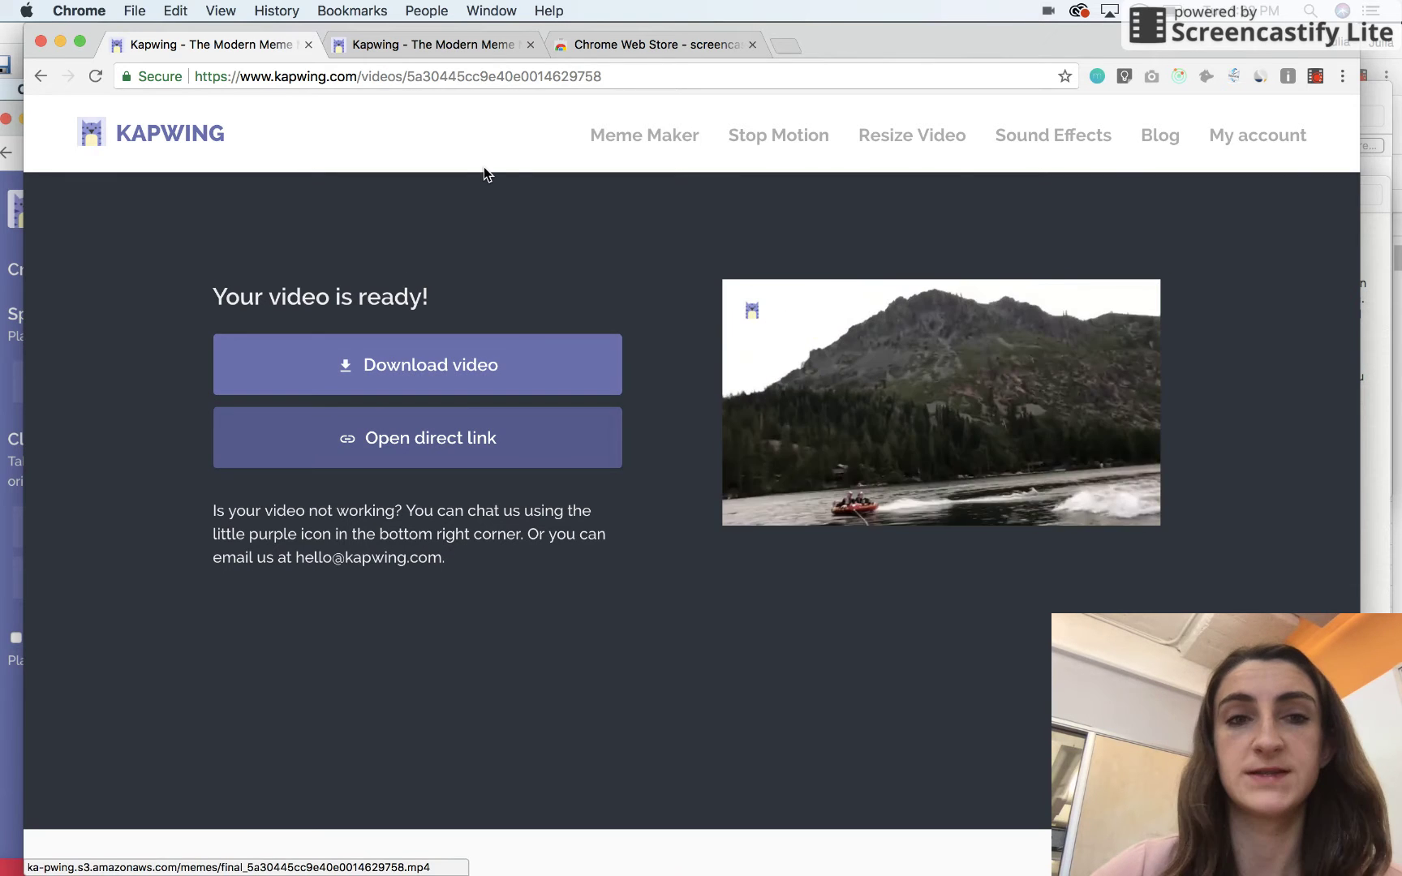
click(431, 76)
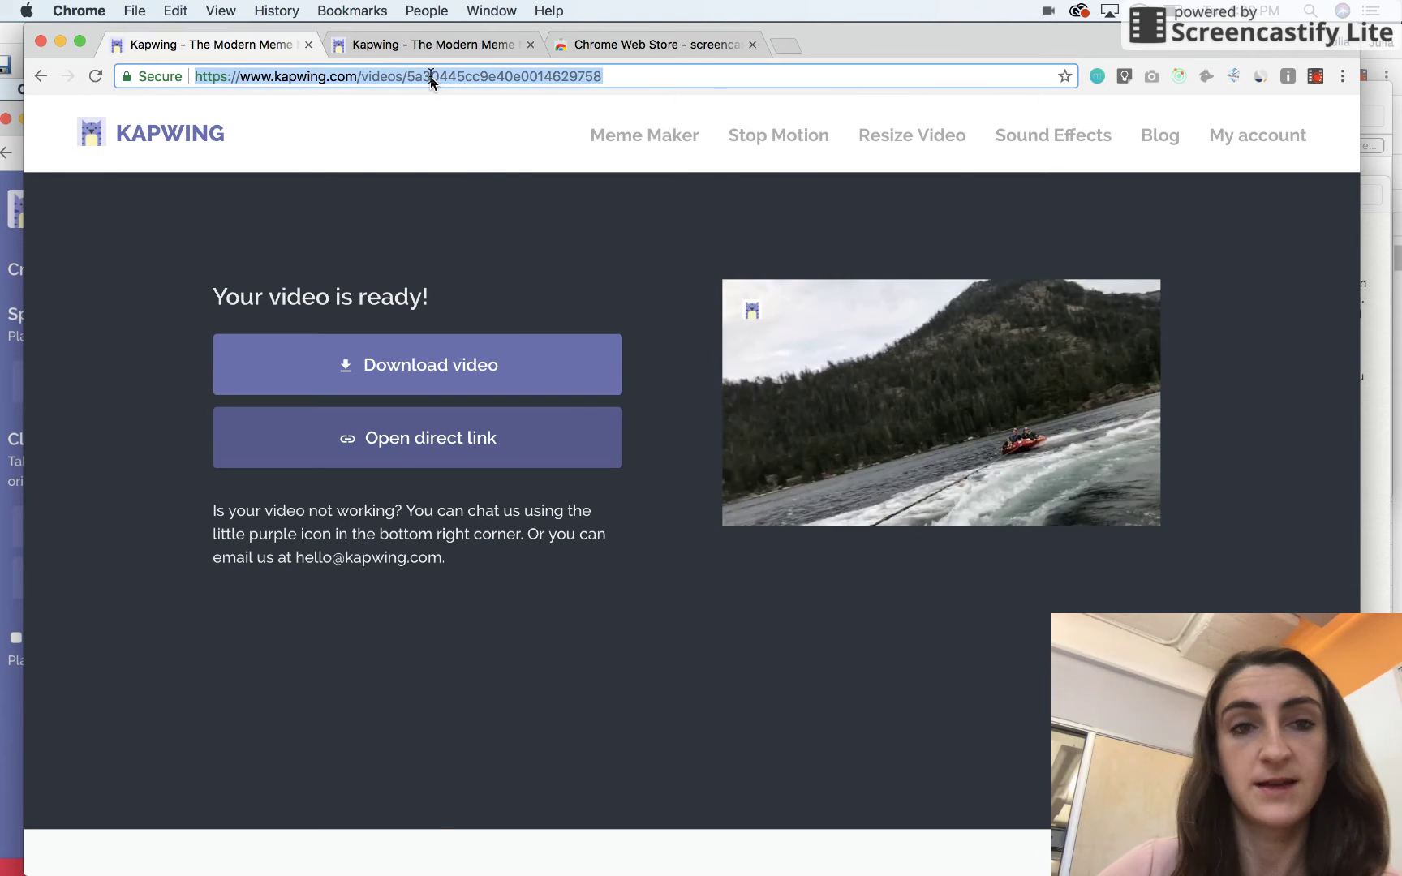
click(408, 46)
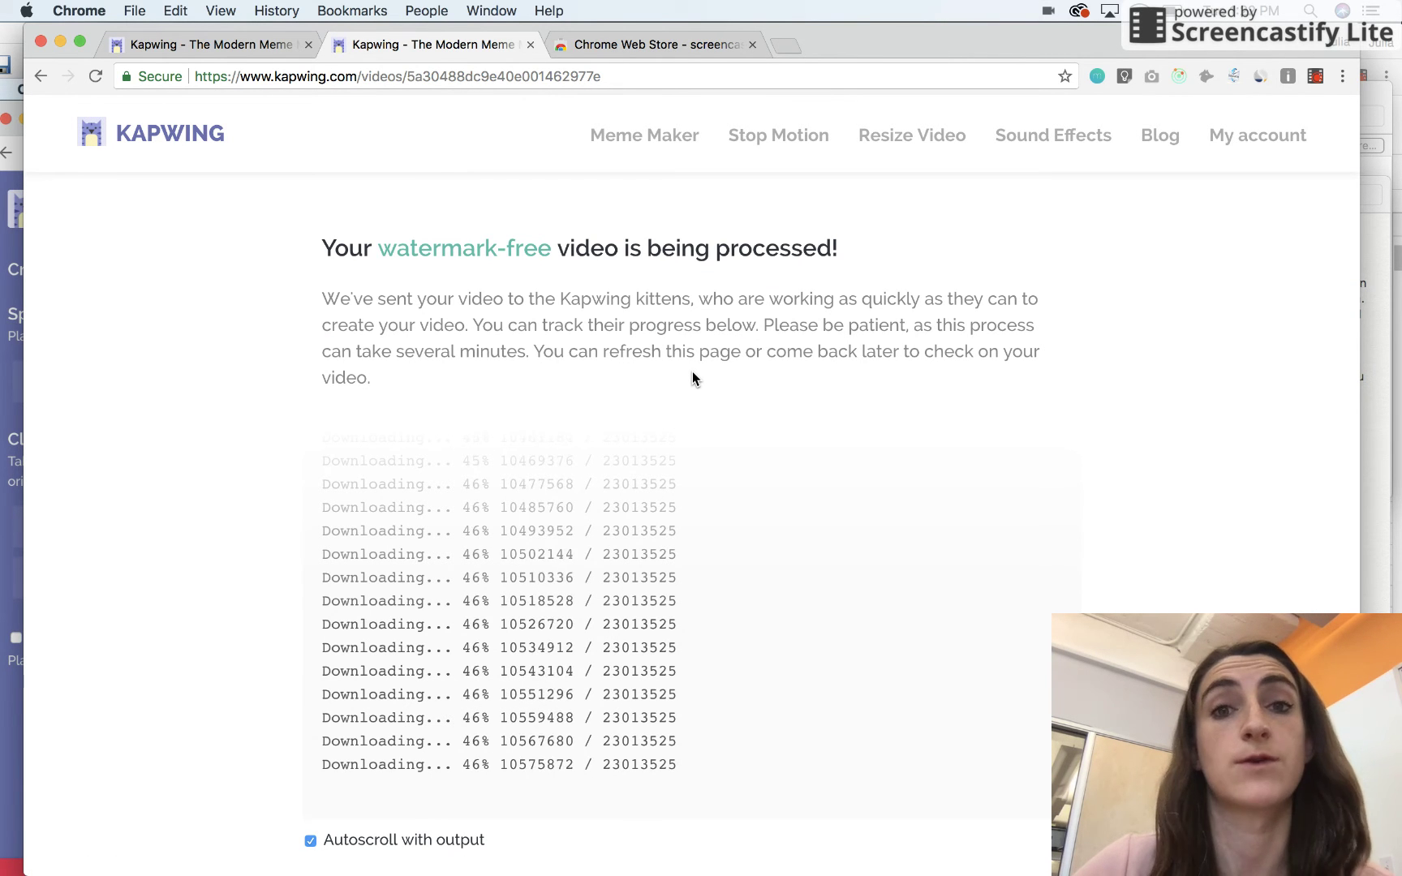
click(189, 46)
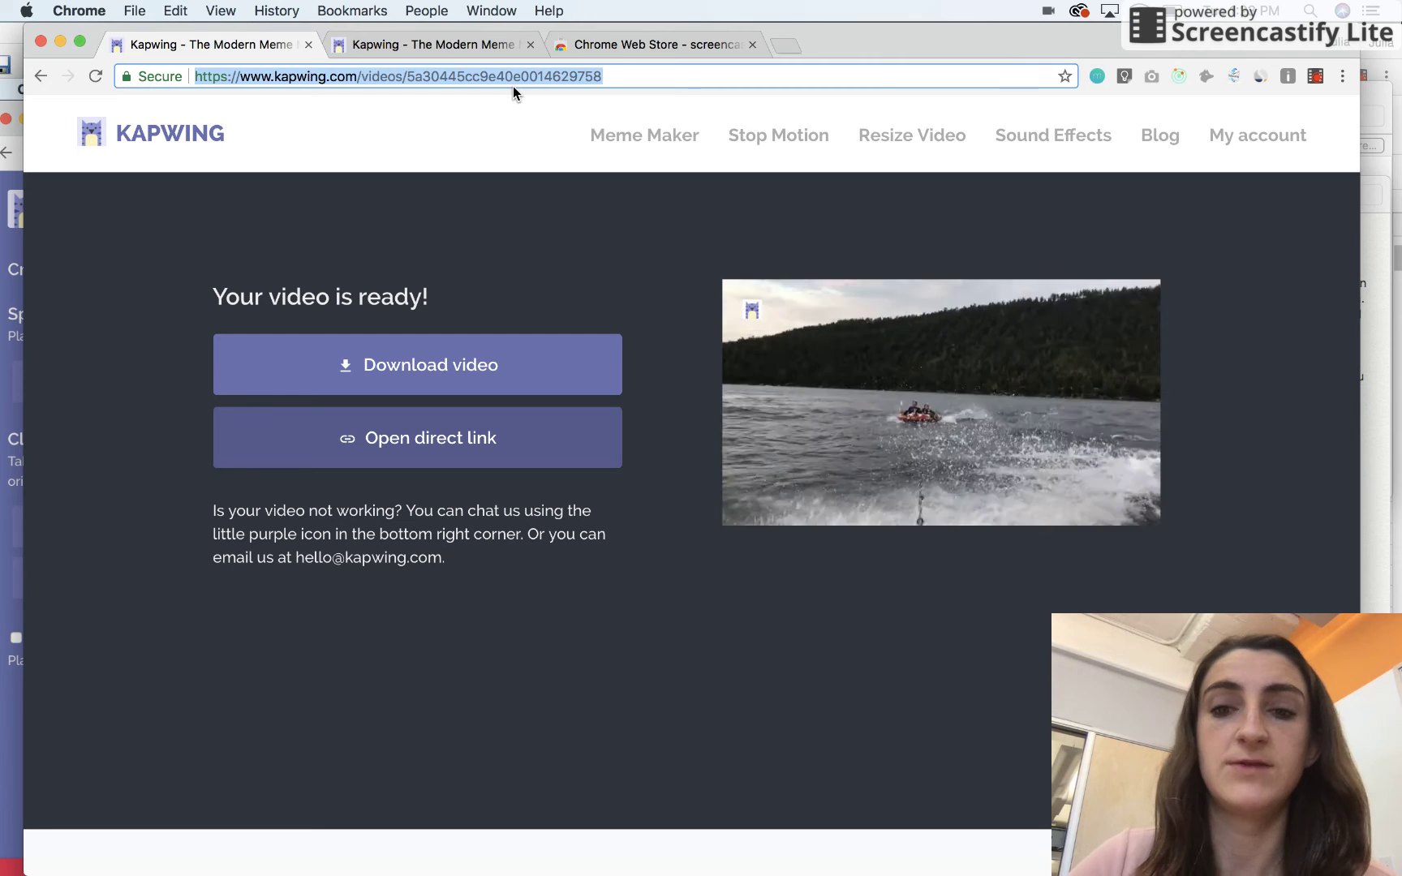
mouse_move(882, 535)
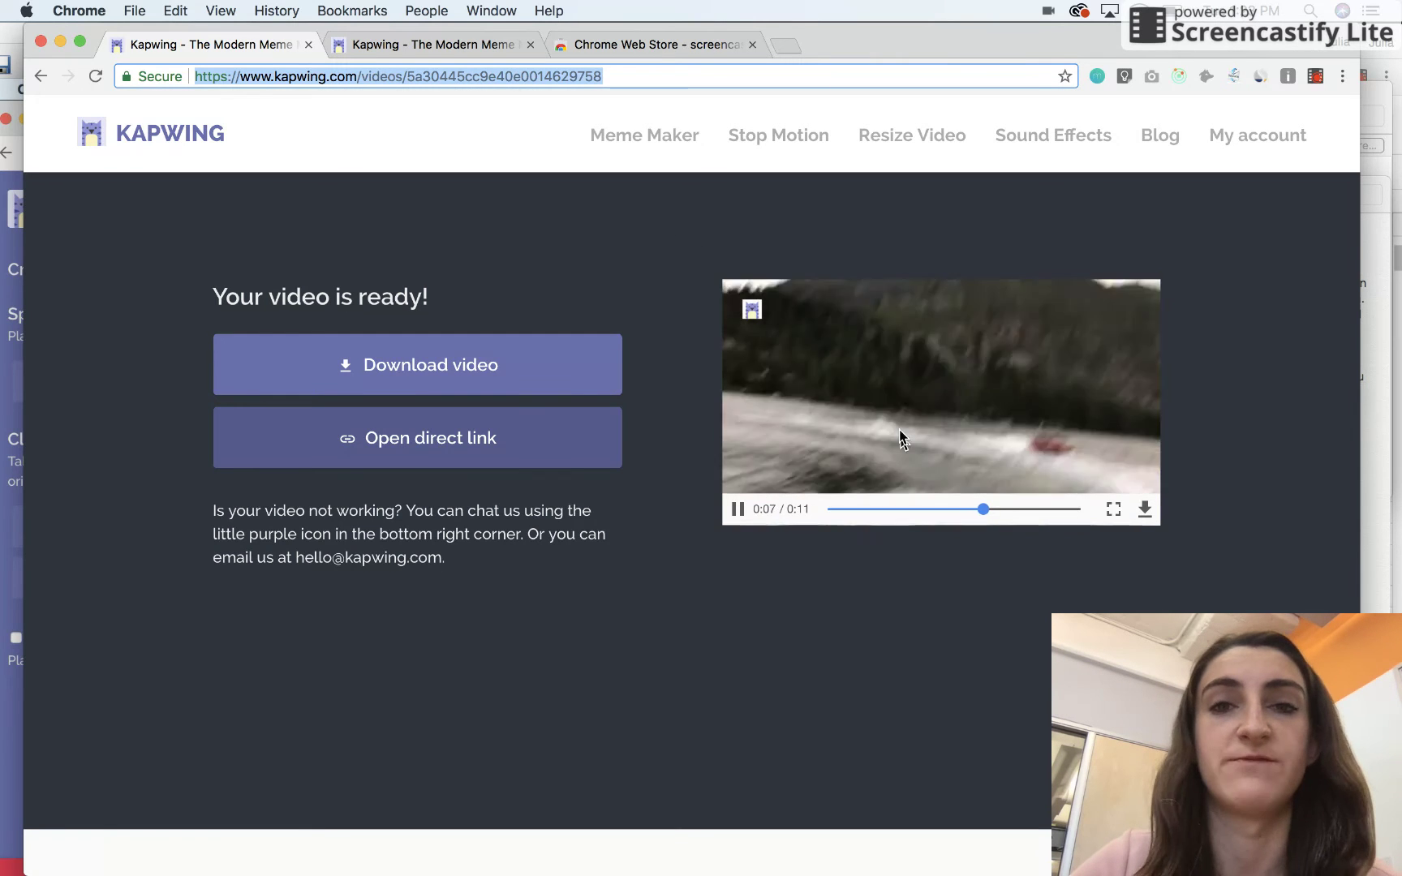